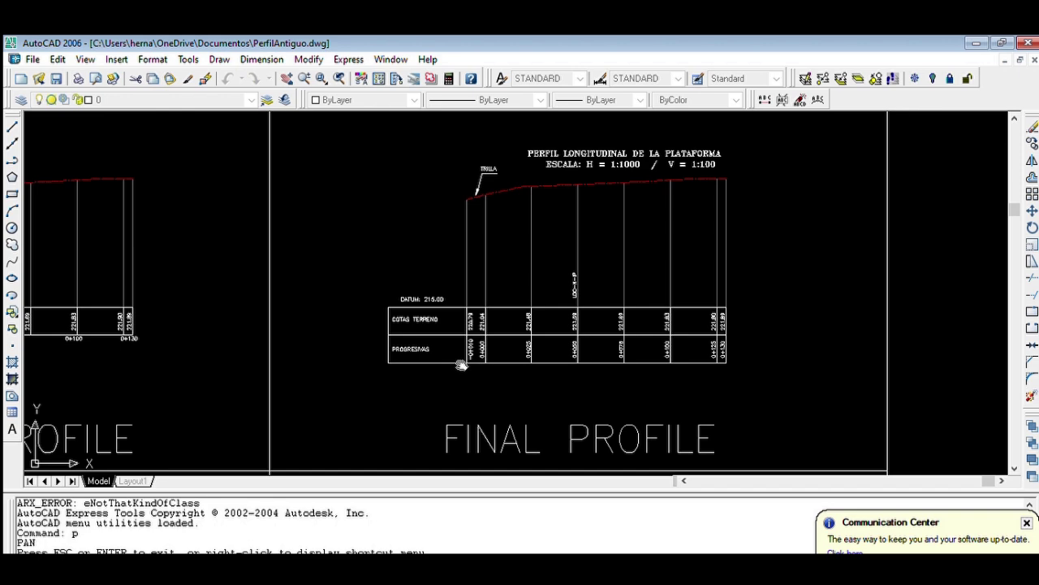
Examine the original profile's elevation and station labels and compare them with the final profile and the lower drawings.
left_click_drag(461, 366, 901, 378)
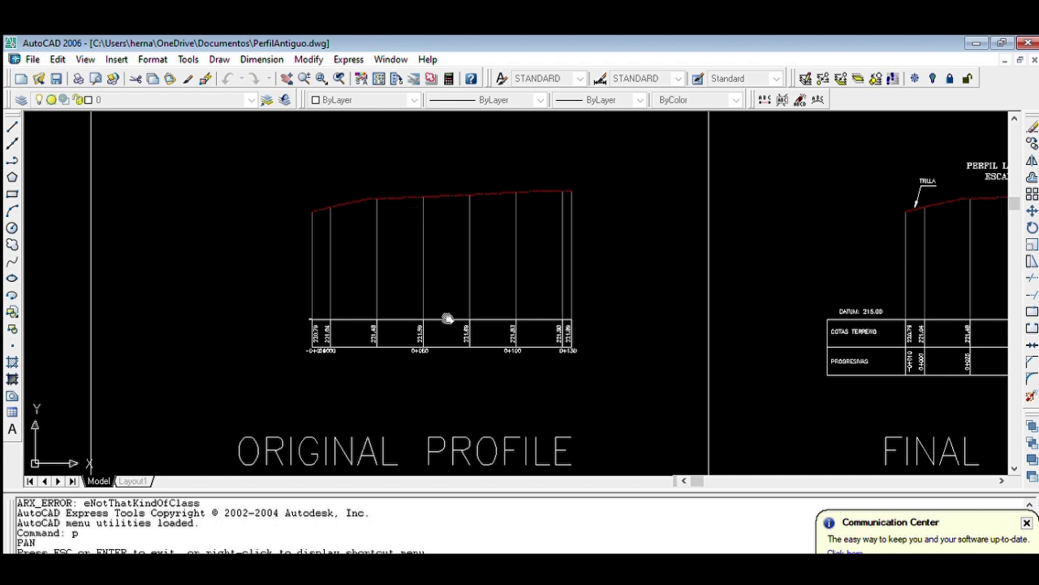
left_click_drag(452, 288, 392, 284)
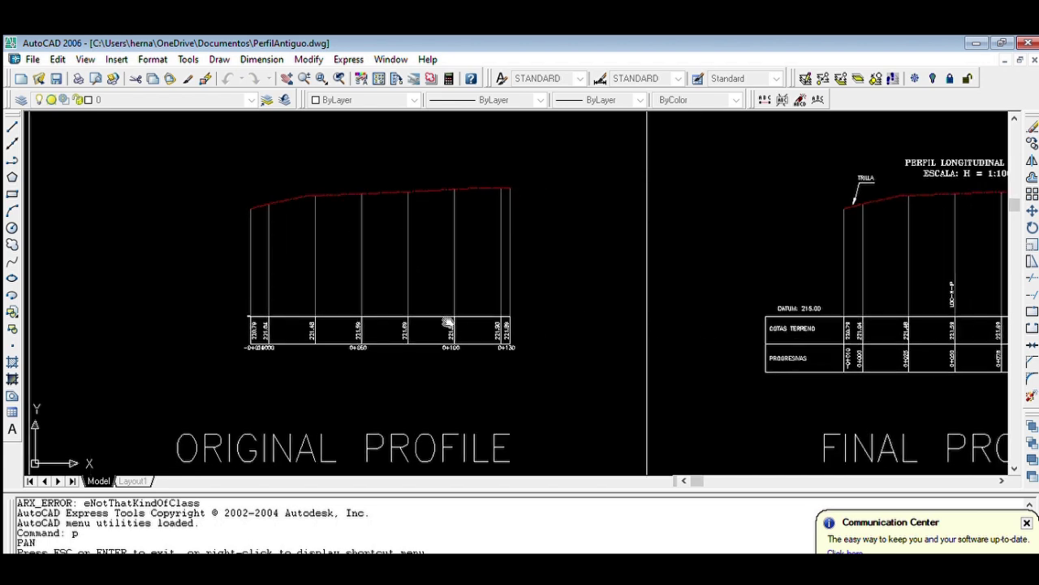
scroll(355, 341, "up", 4)
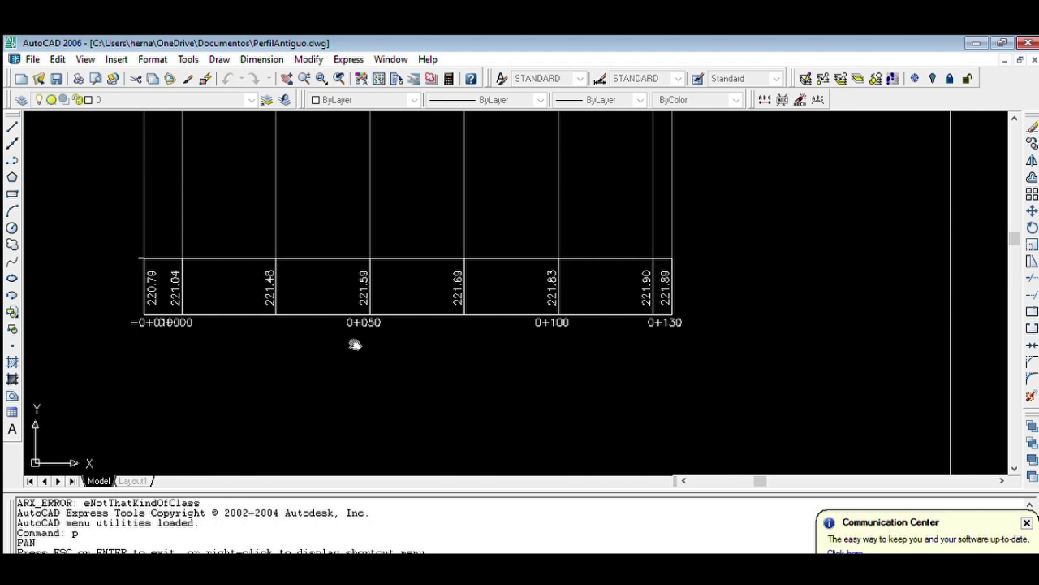
left_click_drag(328, 324, 328, 308)
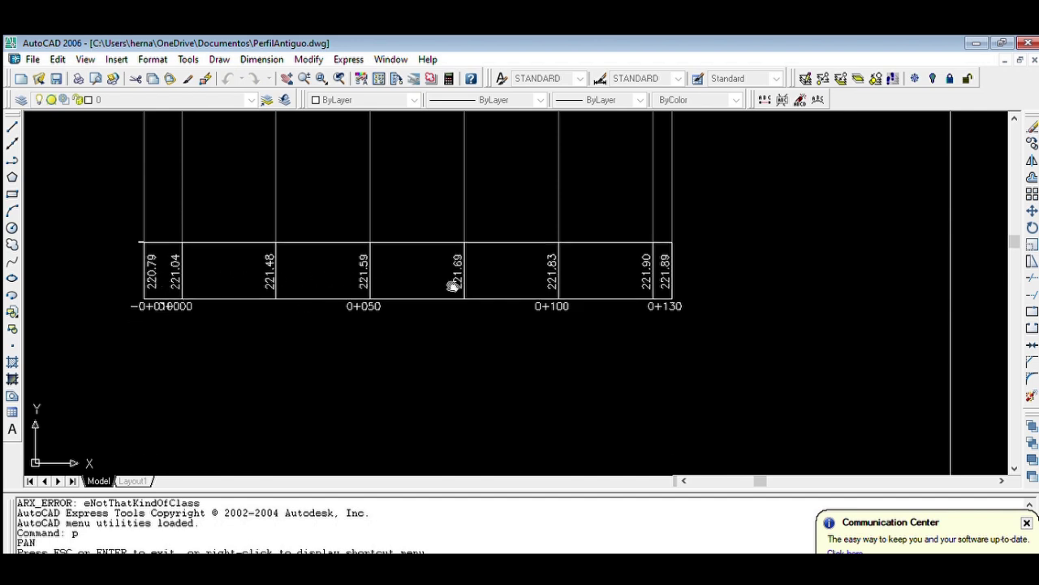
scroll(266, 278, "down", 5)
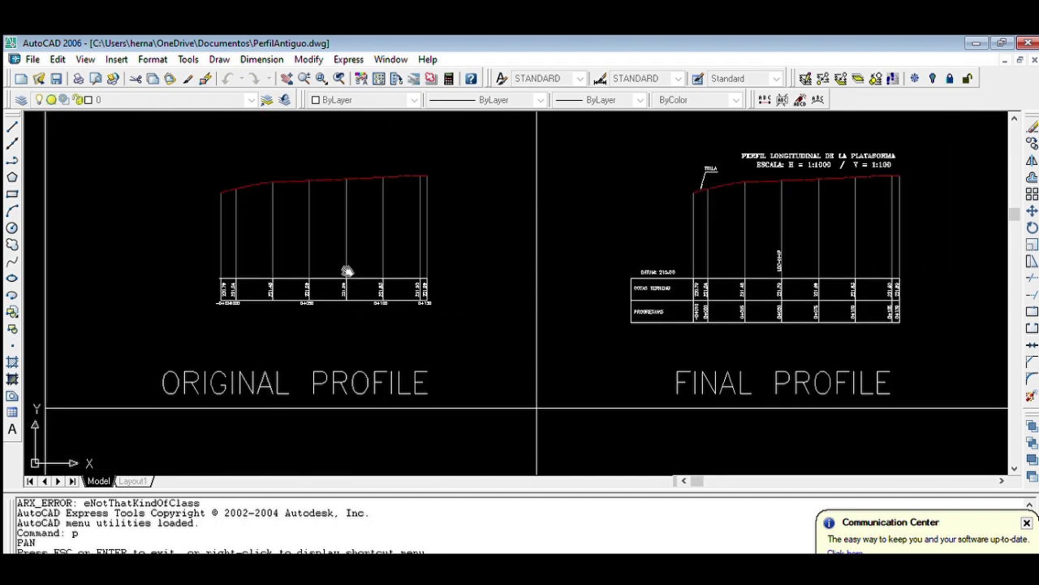
scroll(734, 272, "up", 5)
scroll(642, 268, "down", 5)
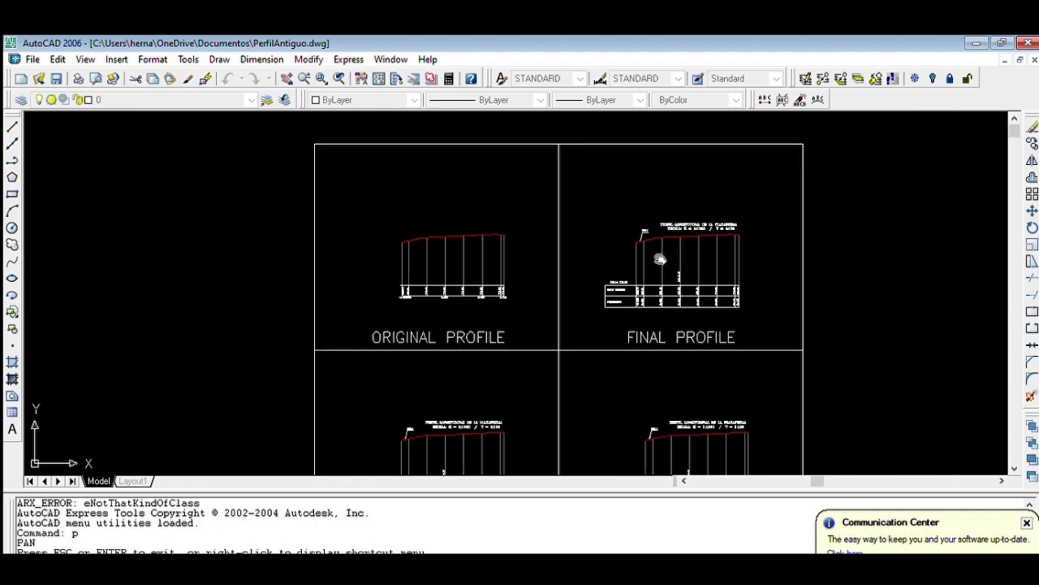
scroll(464, 265, "up", 1)
mouse_move(529, 379)
left_mouse_down()
mouse_move(544, 269)
mouse_move(519, 269)
left_mouse_up()
left_click_drag(485, 204, 476, 333)
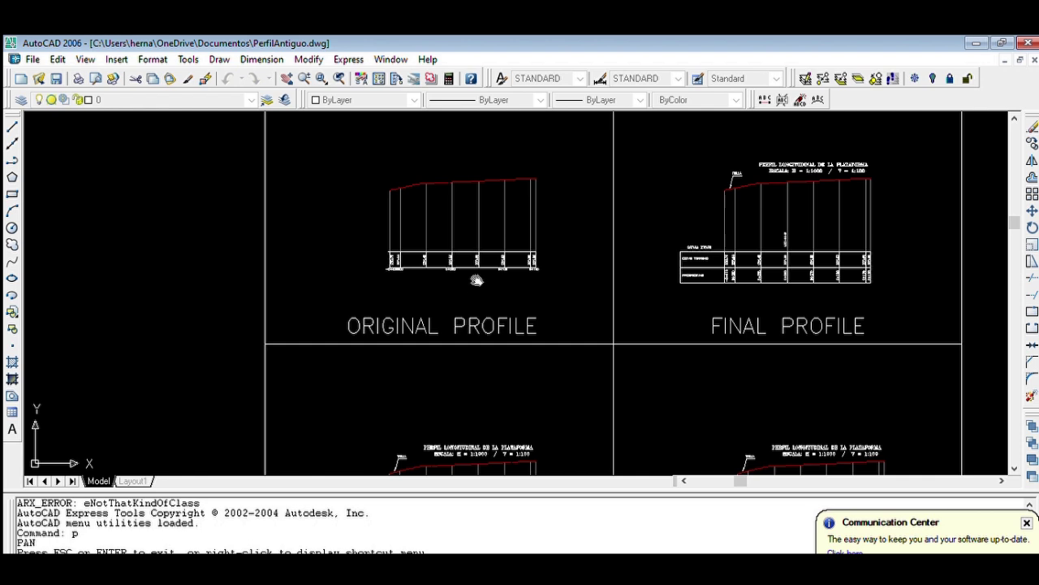
key("Escape")
Copy all eight elevation labels, 220.79 through 221.89, from the original profile into the COTAS TERRENO row of the PROCESS table.
scroll(438, 277, "up", 9)
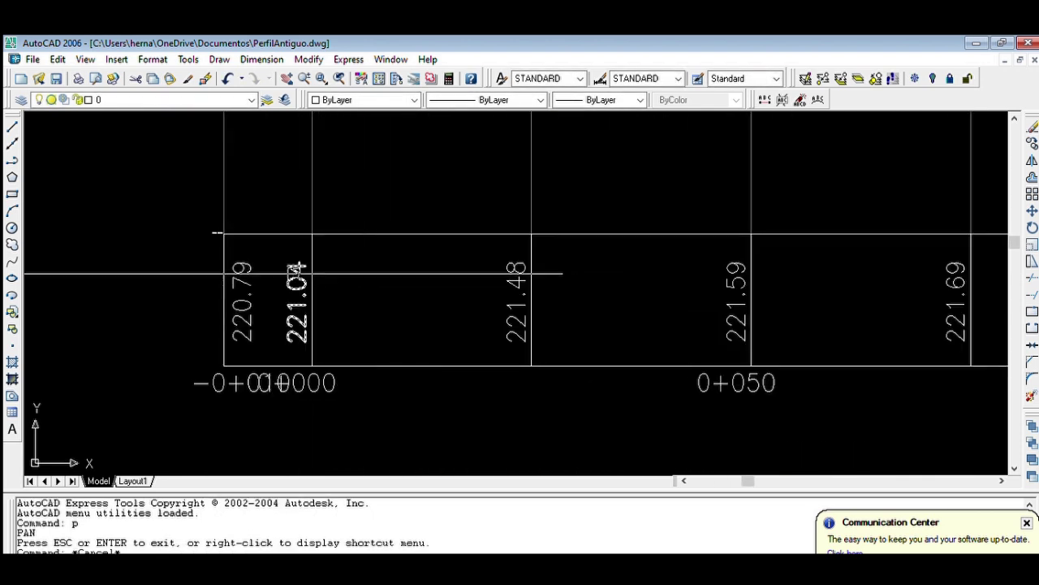
key("F3")
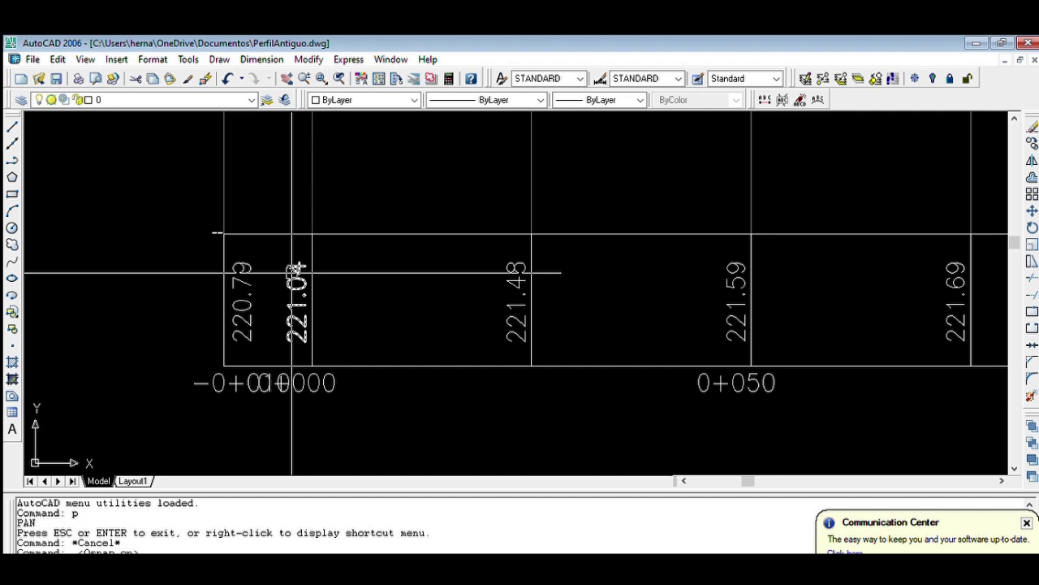
type("co")
key("Return")
scroll(275, 239, "up", 2)
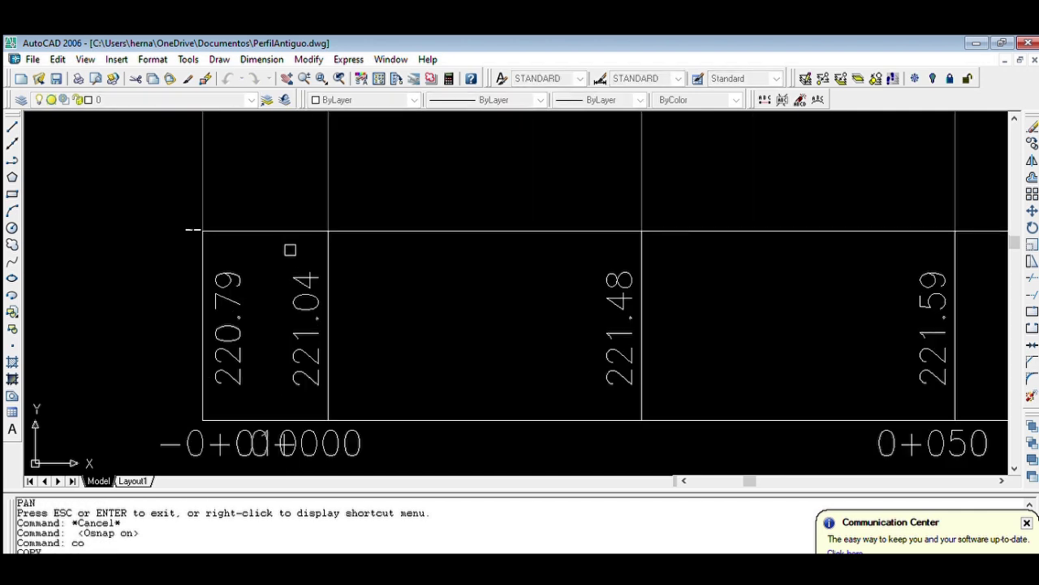
left_click(309, 243)
left_click(221, 341)
left_click(619, 324)
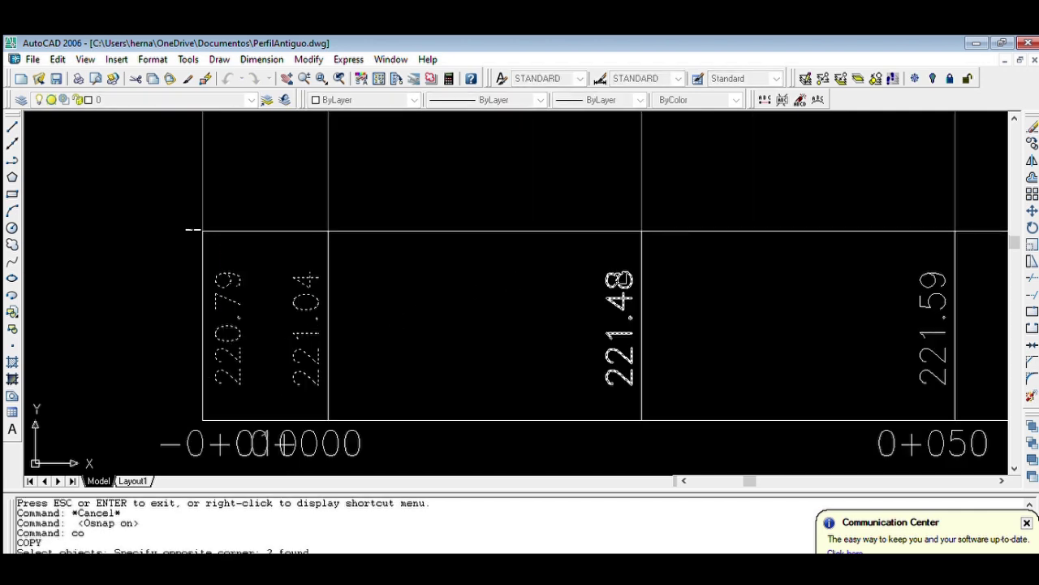
left_click(488, 231)
scroll(422, 204, "down", 4)
scroll(573, 278, "up", 2)
middle_click_drag(767, 236, 533, 279)
left_click(529, 278)
left_click(775, 272)
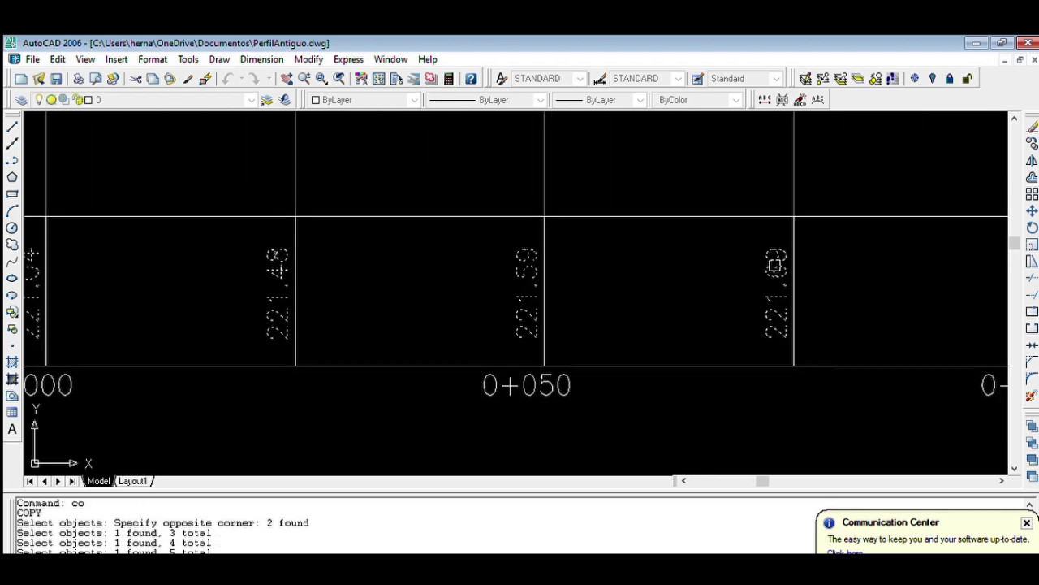
scroll(603, 258, "down", 4)
scroll(743, 286, "up", 4)
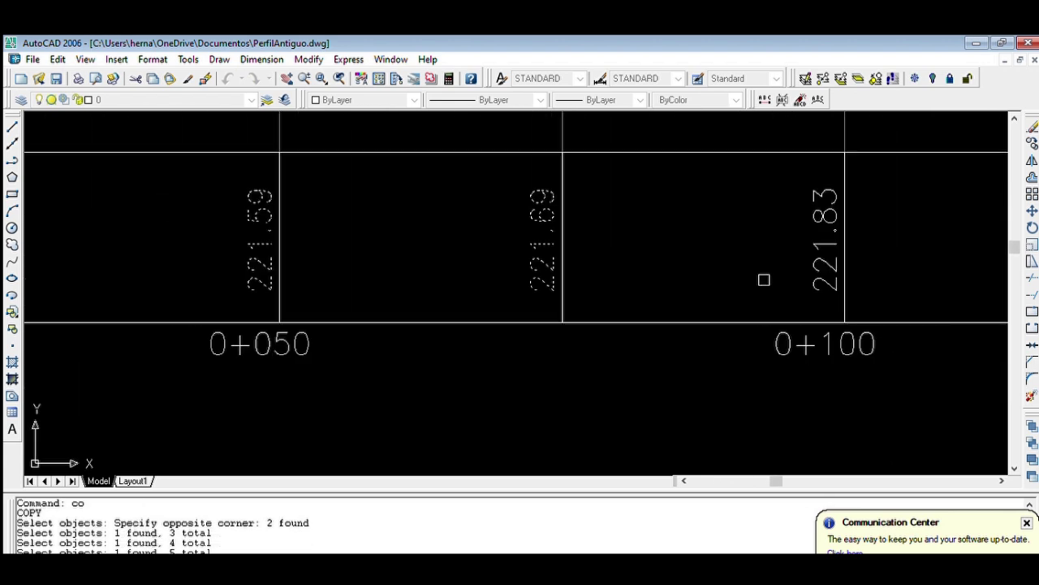
left_click(822, 240)
scroll(712, 249, "down", 4)
scroll(800, 253, "up", 3)
left_click(873, 232)
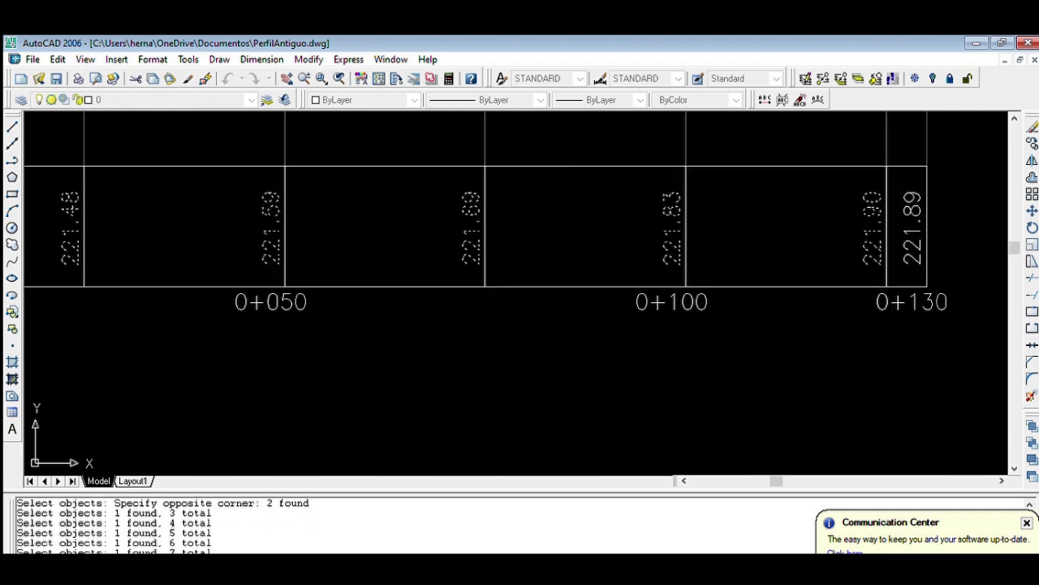
scroll(903, 203, "up", 3)
left_click(910, 203)
scroll(872, 174, "down", 5)
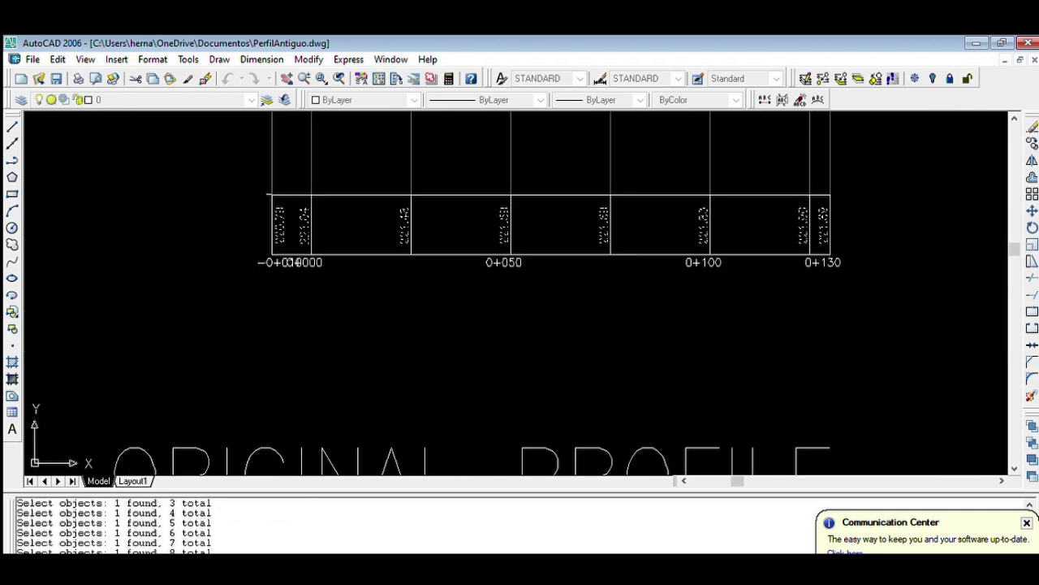
scroll(873, 174, "up", 10)
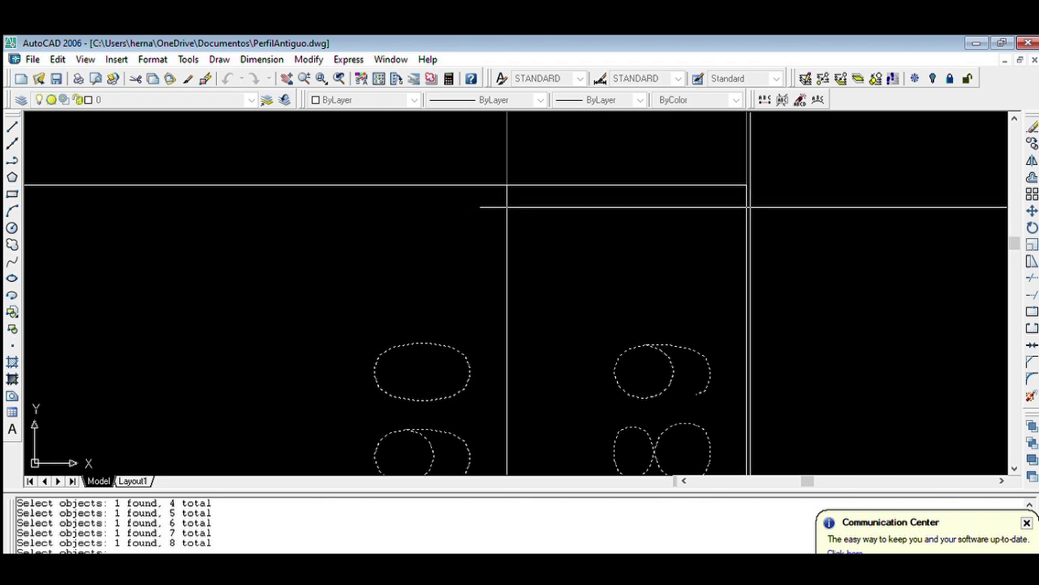
scroll(745, 203, "down", 8)
scroll(672, 208, "down", 3)
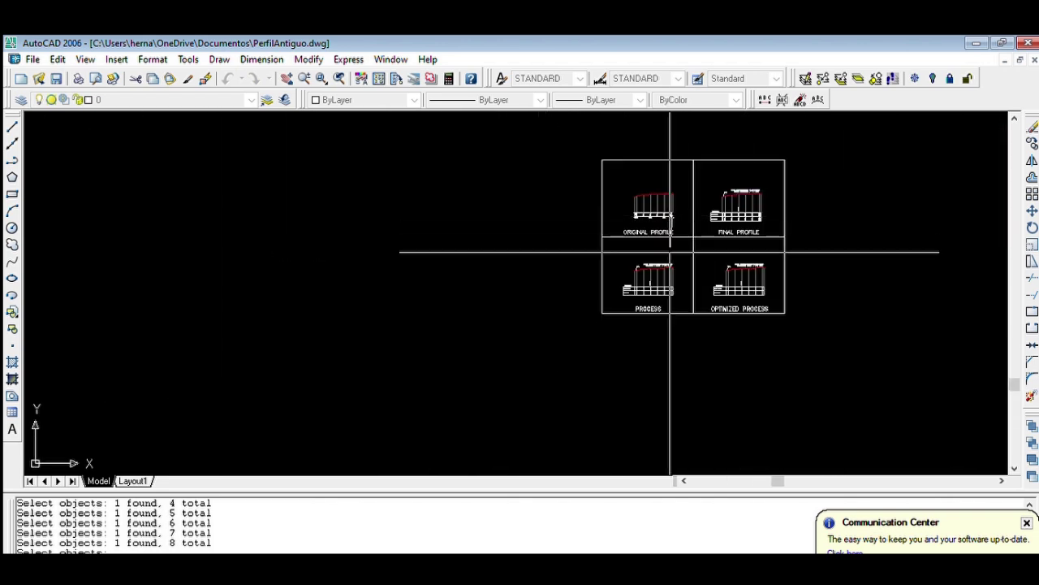
scroll(670, 249, "up", 12)
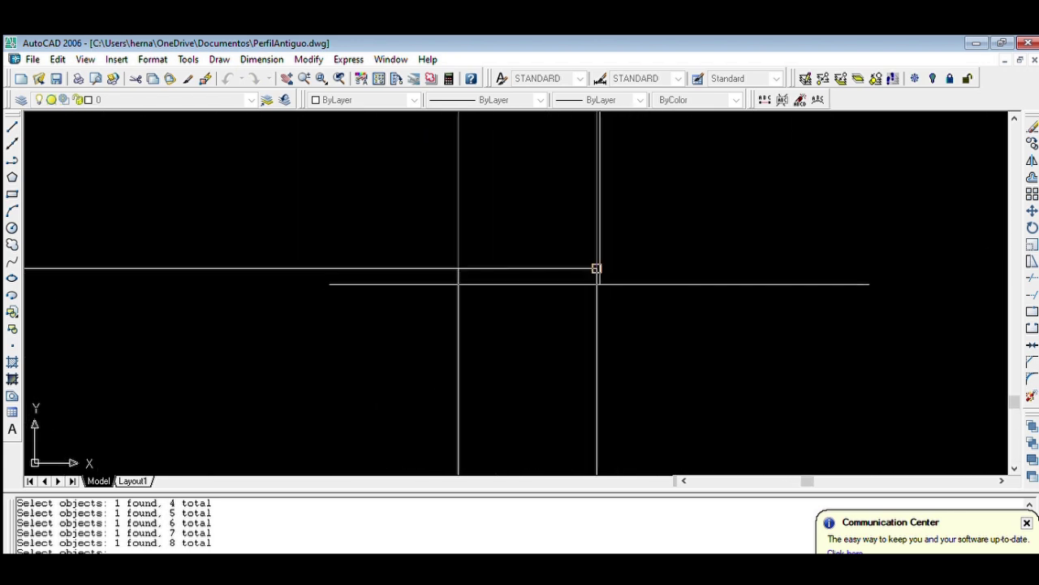
key("Return")
left_click(597, 284)
left_click(598, 283)
scroll(665, 244, "down", 4)
scroll(665, 245, "down", 3)
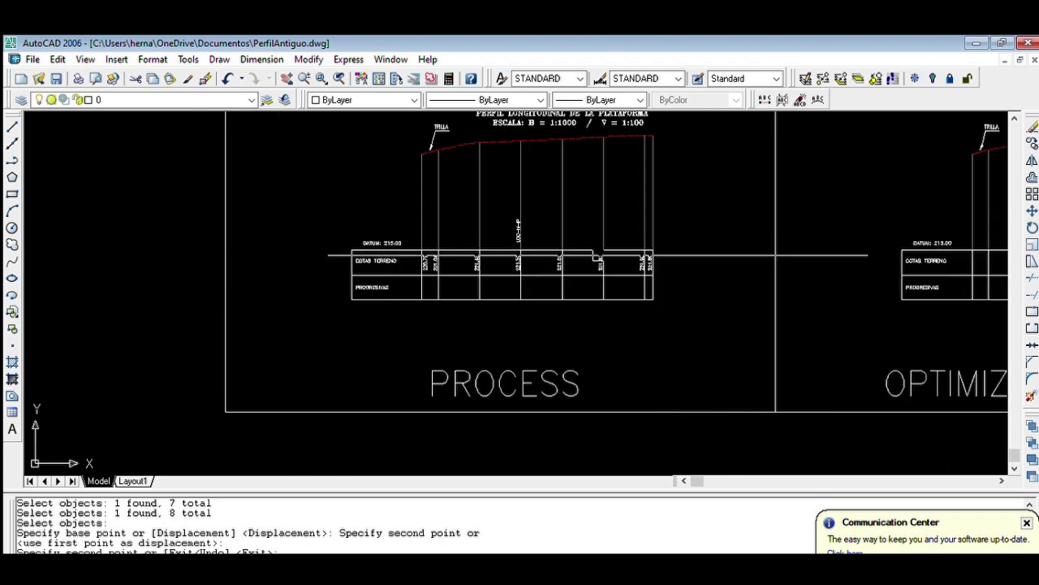
scroll(558, 284, "up", 4)
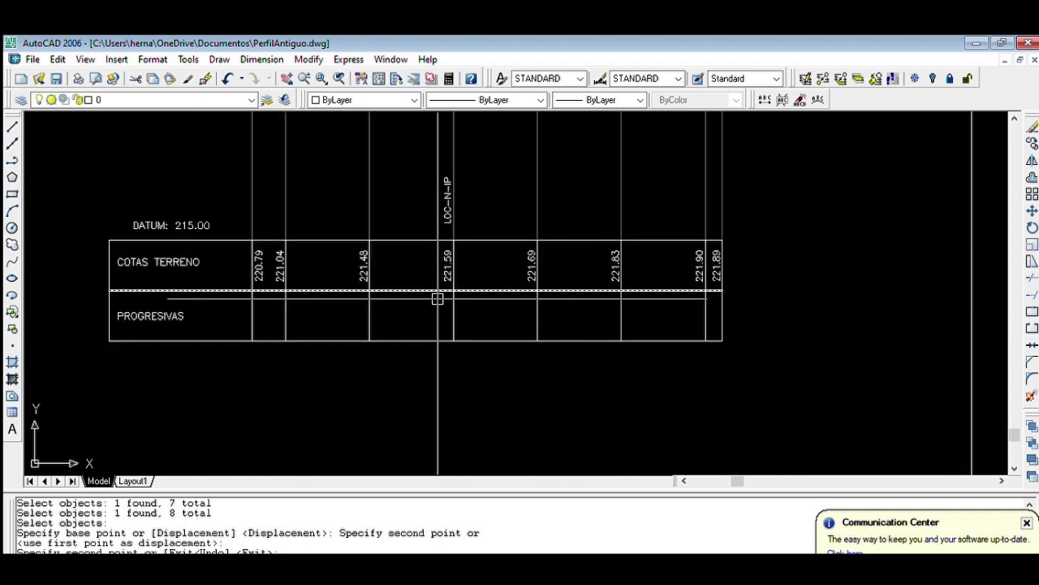
key("Return")
Copy the 0+000 station label from the original profile to the space below the PROCESS table.
type("co")
scroll(432, 302, "down", 5)
key("Return")
scroll(413, 185, "up", 5)
scroll(387, 174, "up", 7)
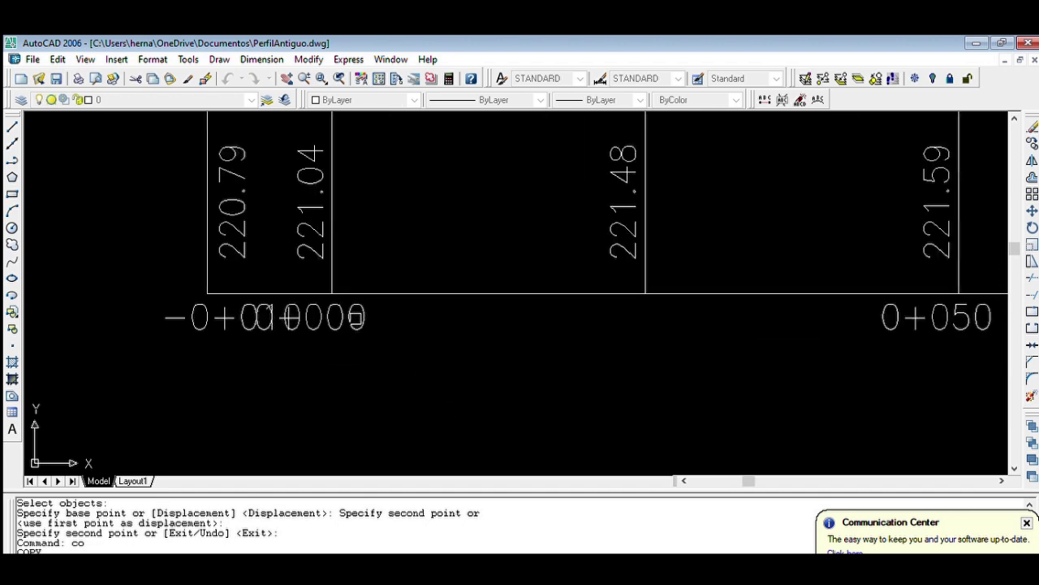
left_click(354, 322)
scroll(406, 325, "down", 5)
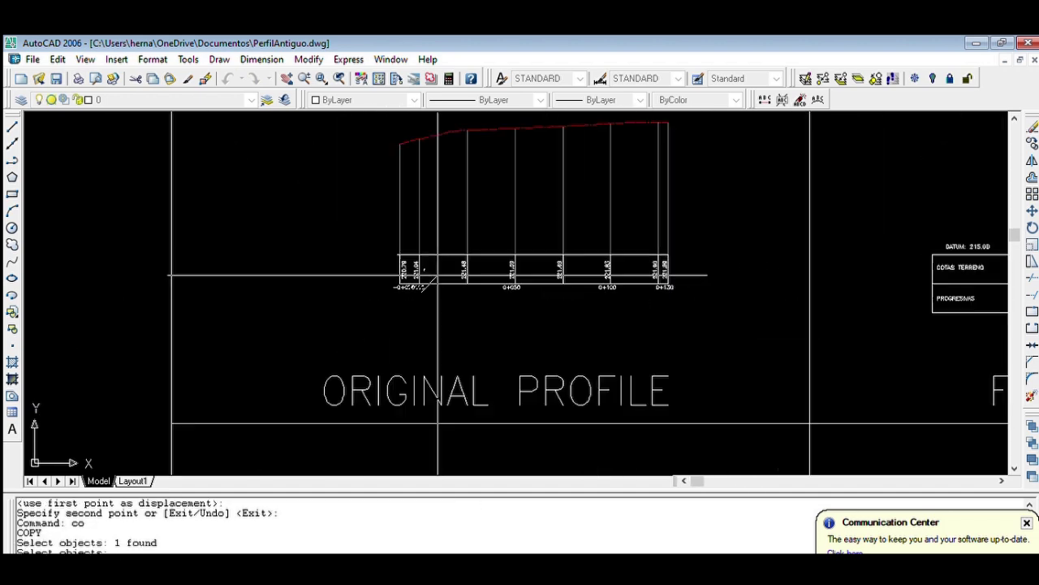
scroll(480, 364, "up", 6)
scroll(567, 291, "up", 3)
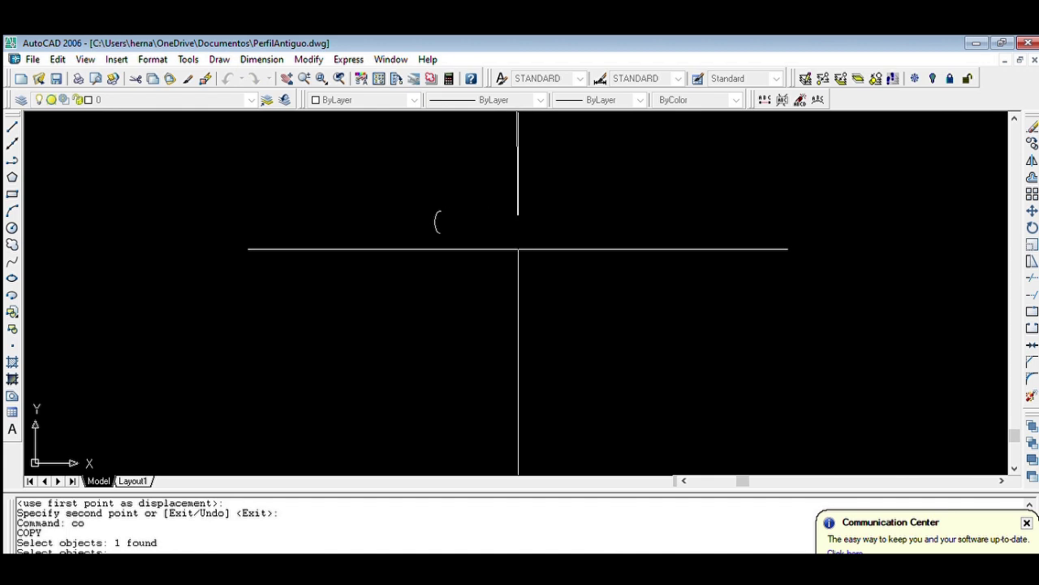
key("Return")
left_click(496, 235)
Rotate the copied 0+000 label below the PROCESS table so it reads vertically.
scroll(534, 203, "up", 3)
left_click(367, 294)
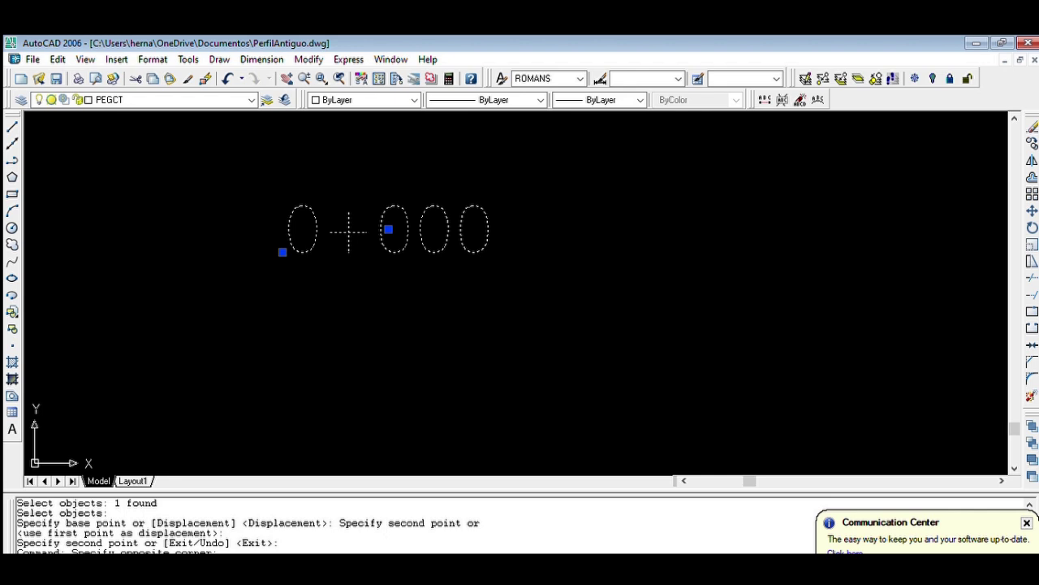
key("Return")
scroll(575, 288, "down", 6)
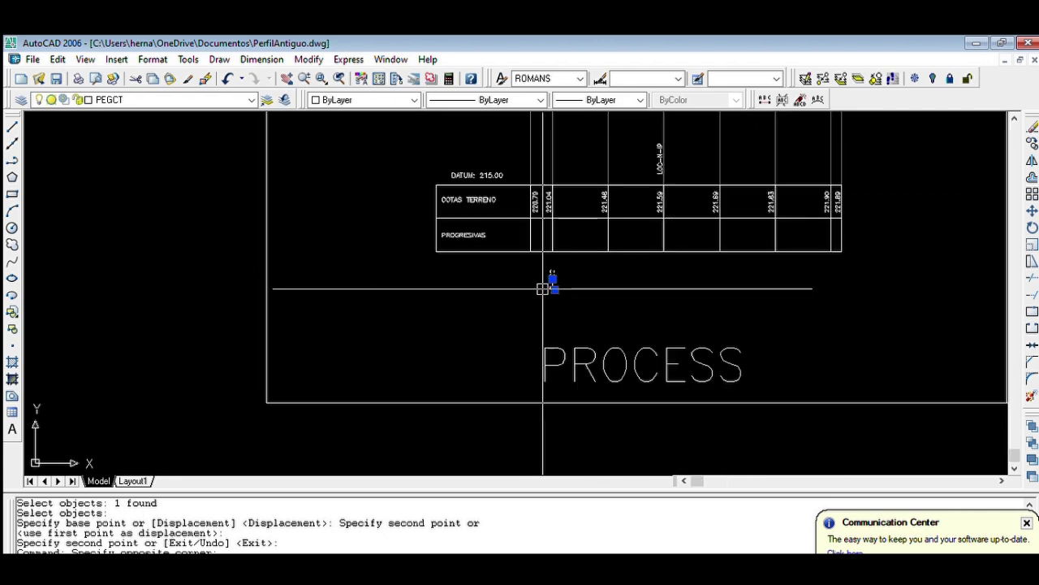
key("Escape")
key("Escape")
Move the vertical 0+000 label into the PROGRESIVAS row, just beside the station line under elevation 221.04.
scroll(543, 289, "up", 4)
type("m")
key("Return")
left_click(409, 309)
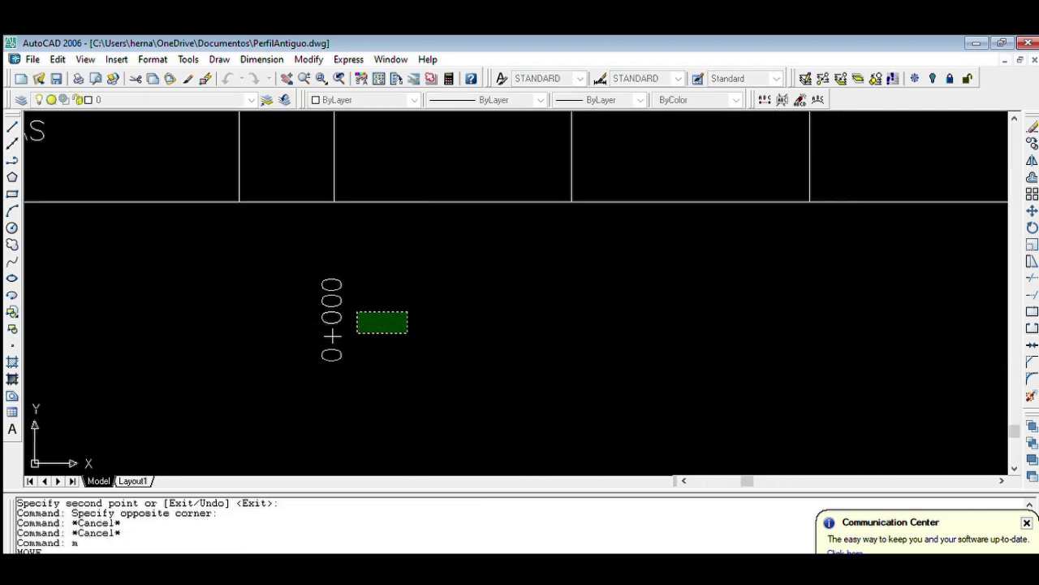
left_click(355, 335)
mouse_move(371, 204)
middle_mouse_down()
mouse_move(426, 301)
mouse_move(442, 376)
middle_mouse_up()
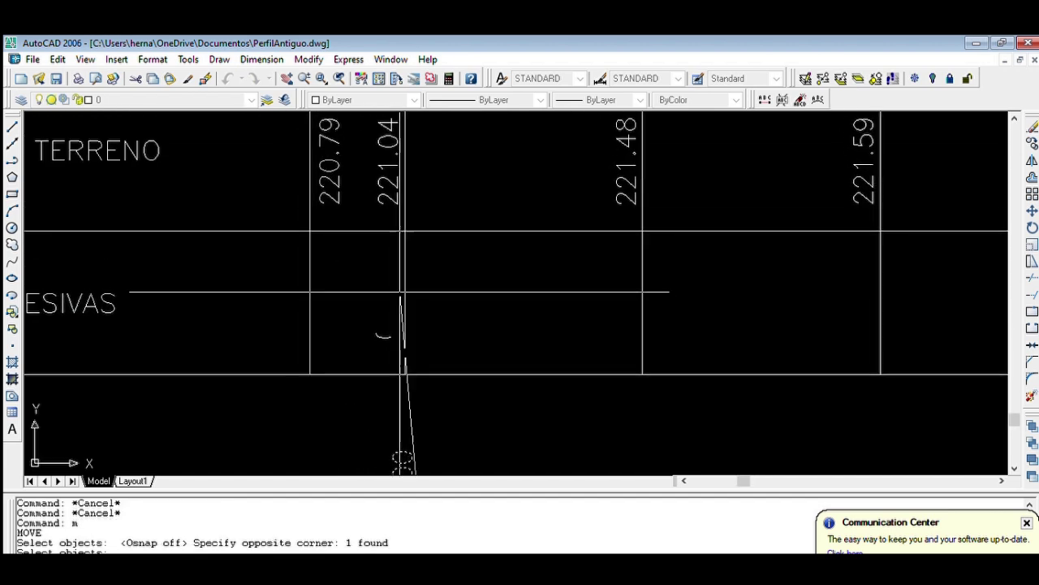
scroll(399, 286, "up", 2)
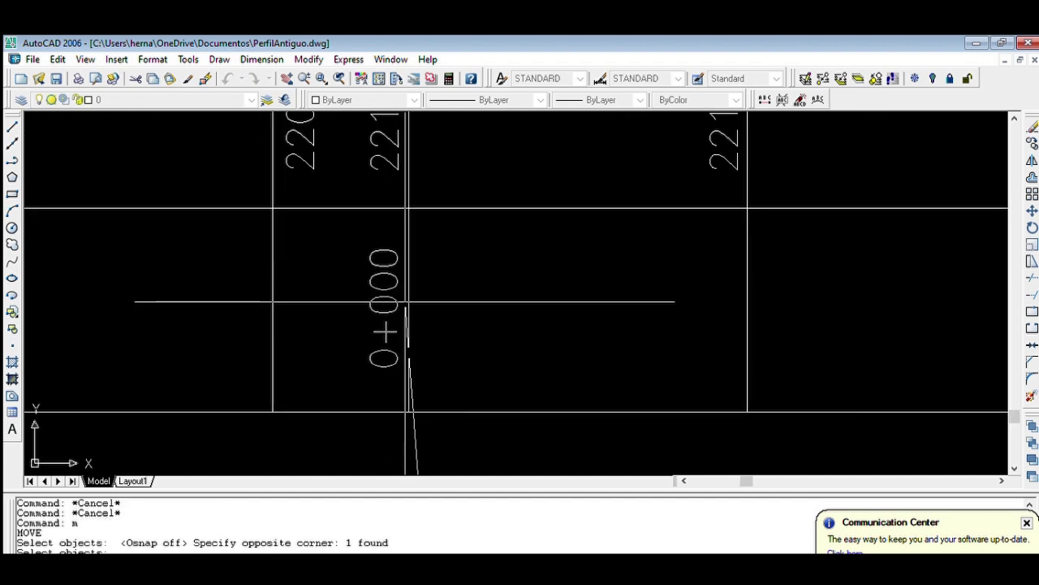
left_click(406, 301)
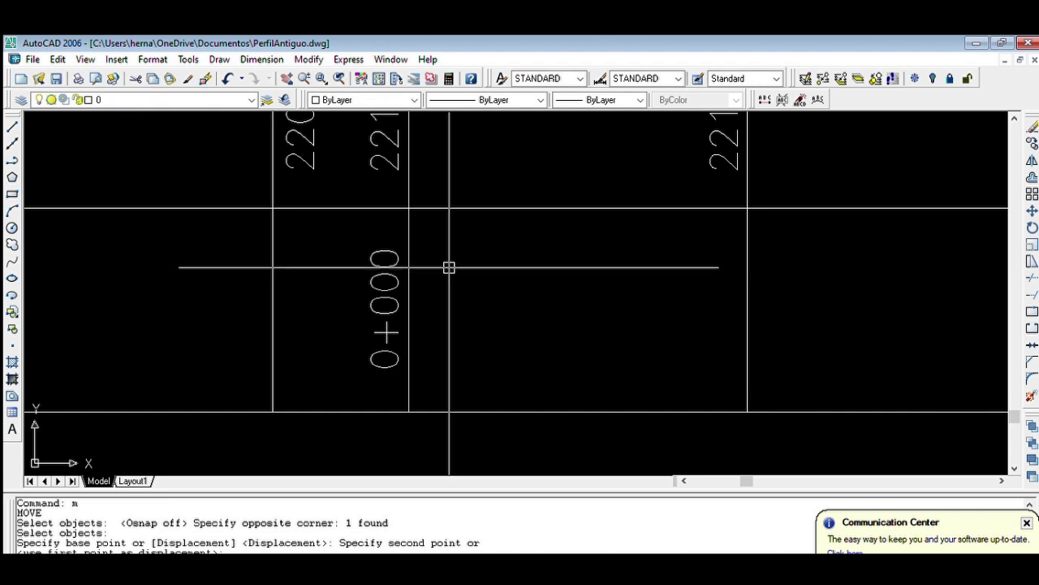
Copy the 0+000 label within the PROGRESIVAS row to the station lines for elevations 221.48 and 220.79, snapping to the lines' lower ends.
type("co")
key("Return")
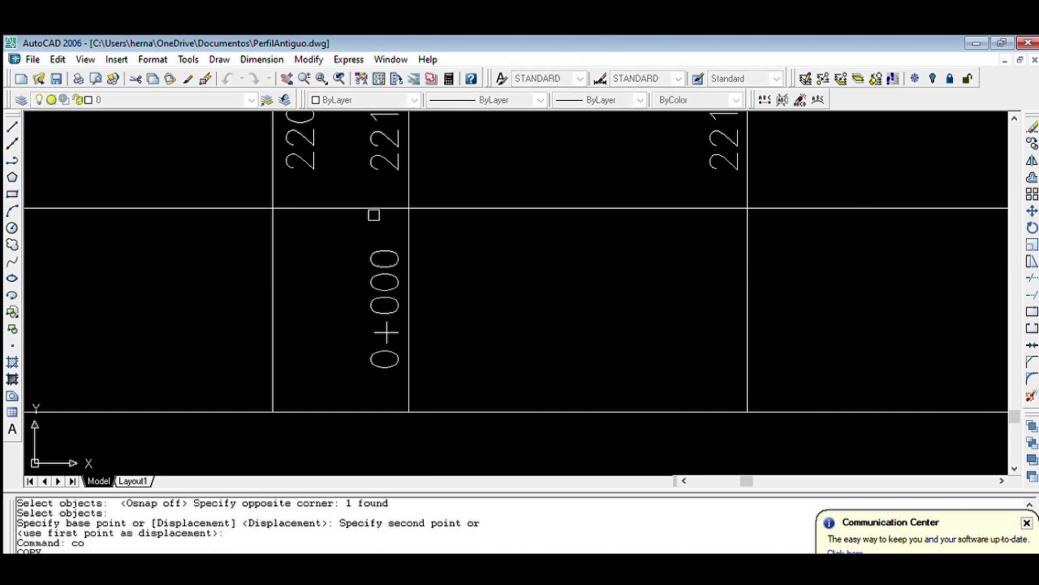
left_click(395, 242)
left_click(370, 277)
key("Return")
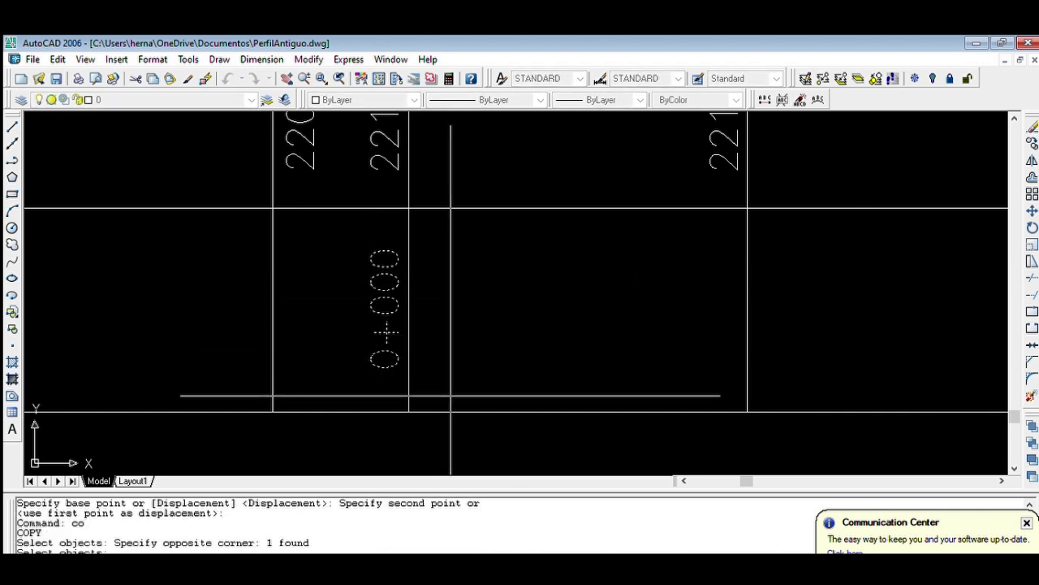
left_click(408, 412)
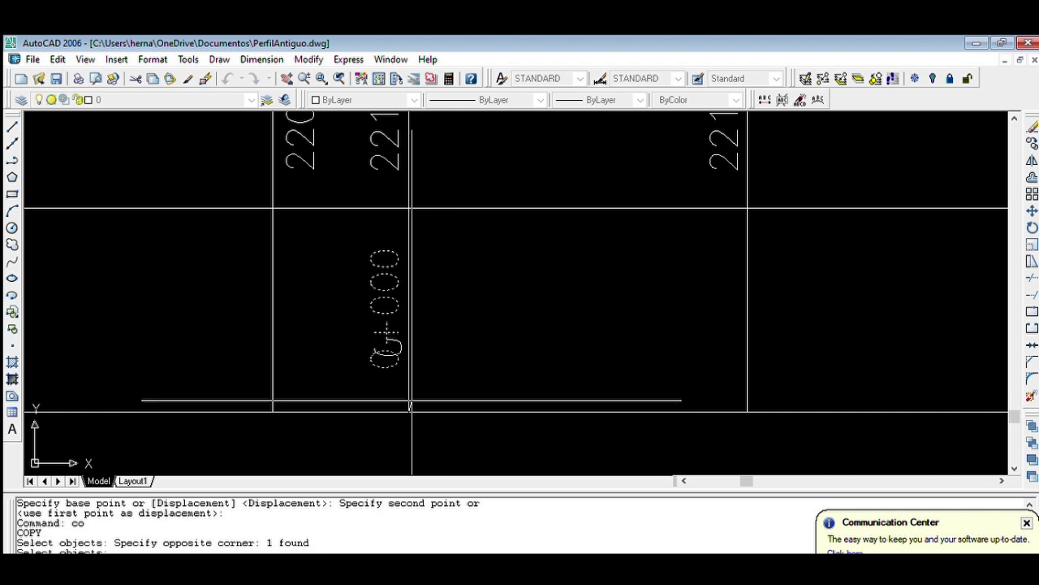
left_click(748, 386)
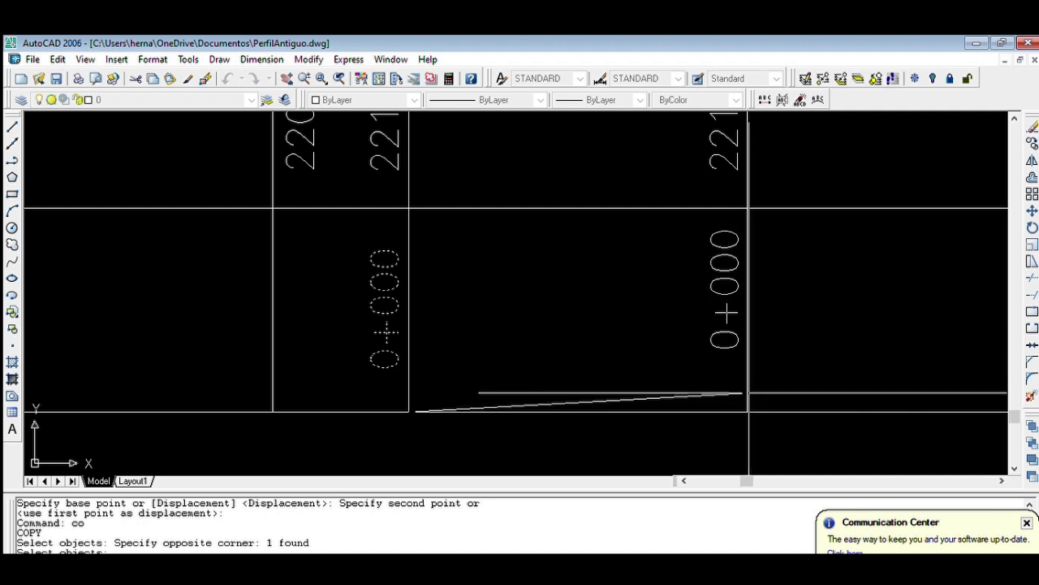
key("Return")
key("F3")
left_click(409, 412)
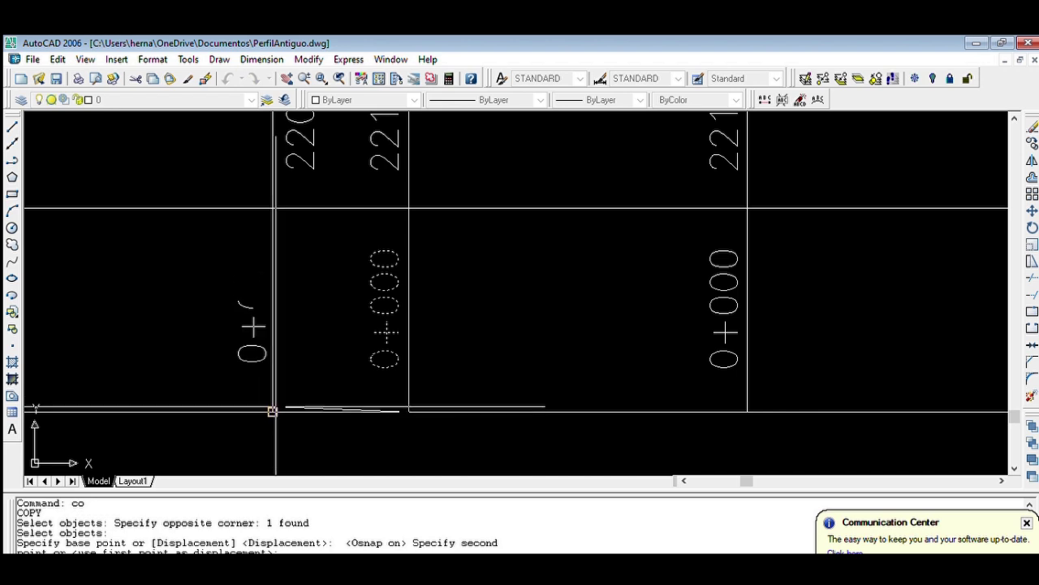
left_click(273, 411)
key("Return")
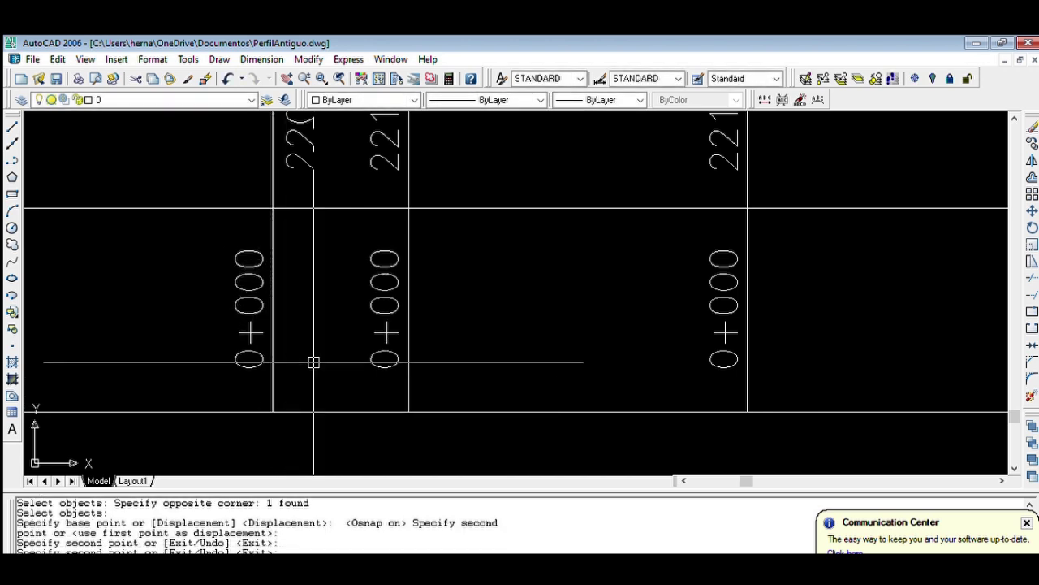
Move the leftmost 0+000 label horizontally across its station line so it sits directly under elevation 220.79 in the PROGRESIVAS row.
type("m")
key("Return")
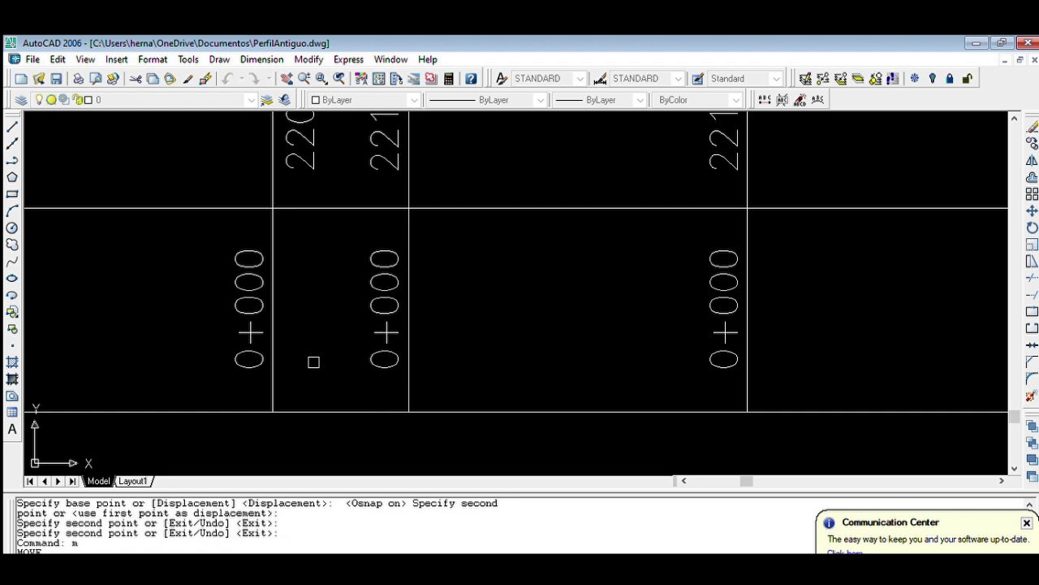
key("F8")
key("F3")
left_click(250, 333)
key("Return")
left_click(251, 327)
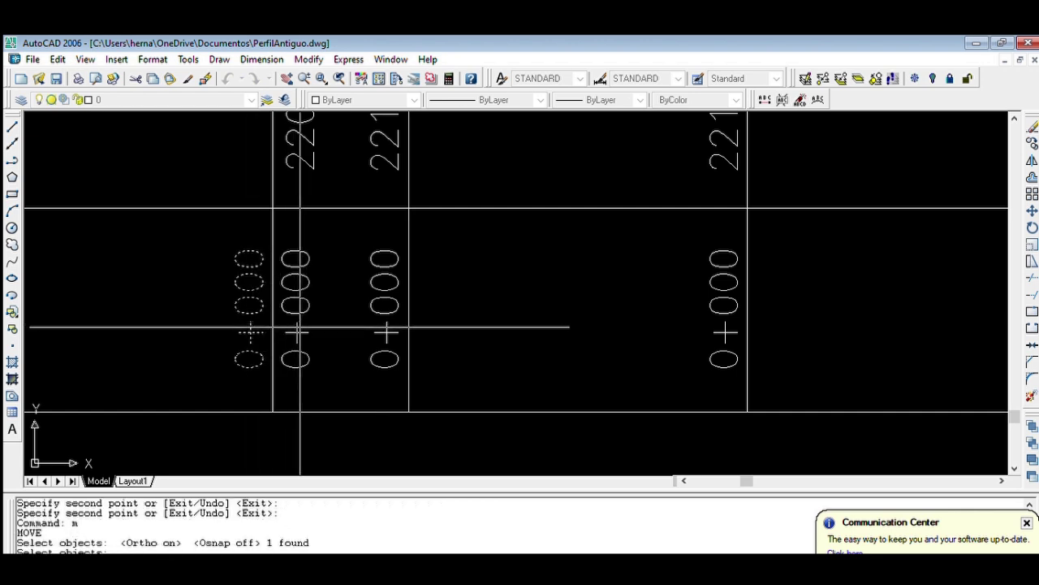
left_click(299, 328)
Change the text of the station label under elevation 220.79 to -0+010.
left_click(297, 332)
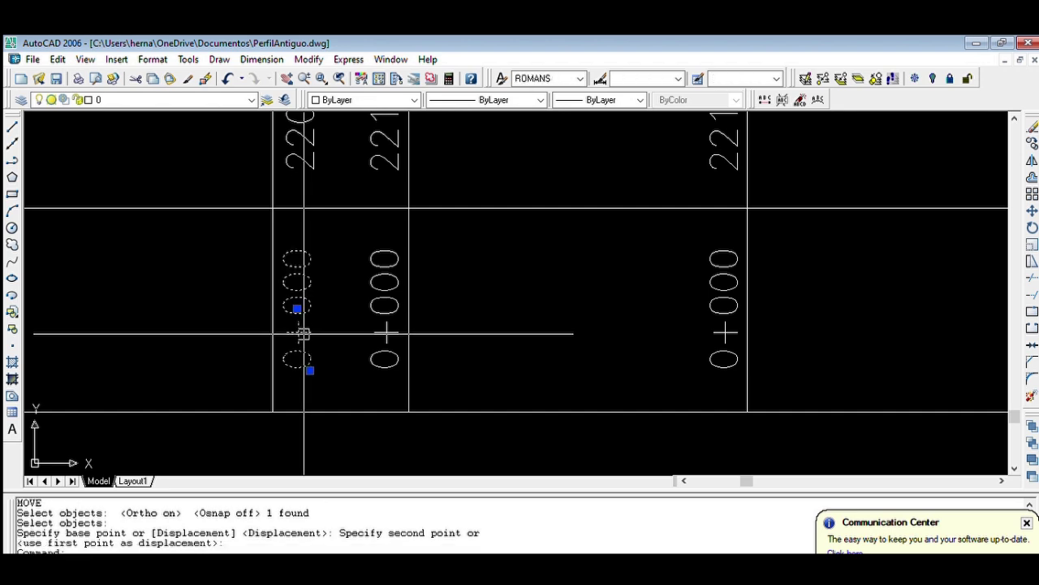
double_click(297, 331)
key("Home")
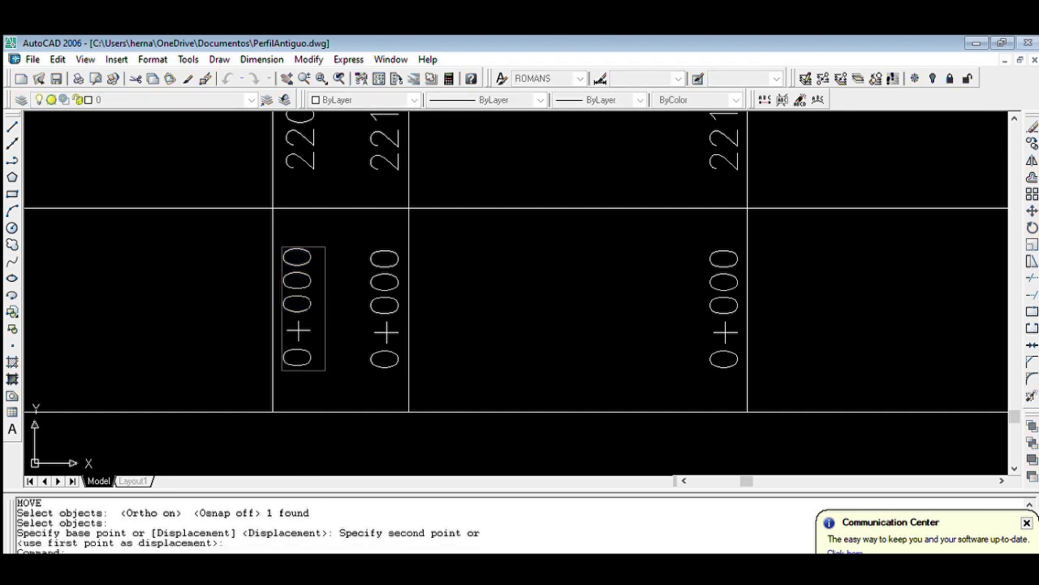
type("-")
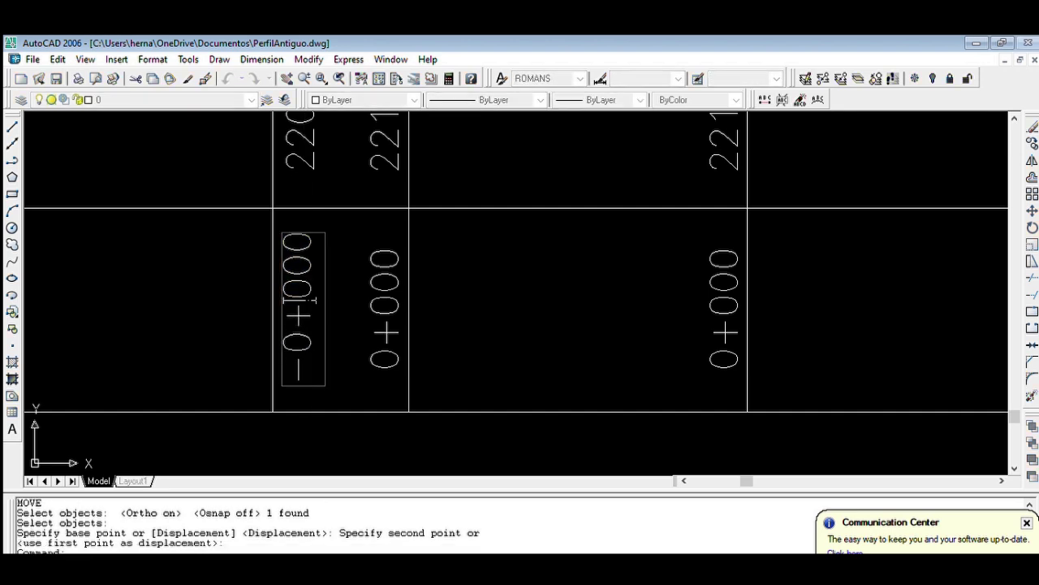
key("Delete")
type("1")
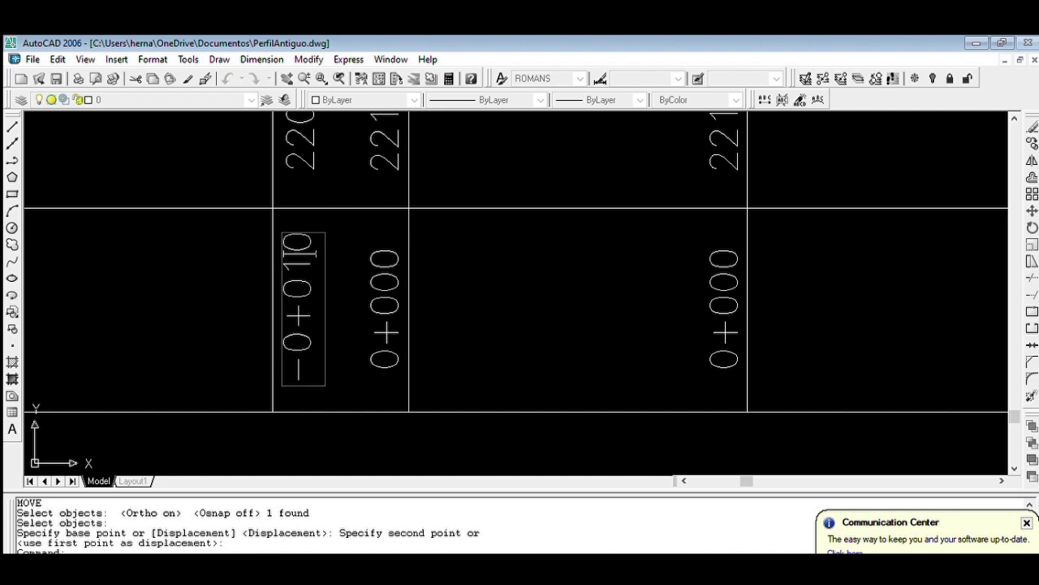
key("Return")
Change the text of the station label under elevation 221.48 to 0+025.
middle_click_drag(724, 301, 627, 297)
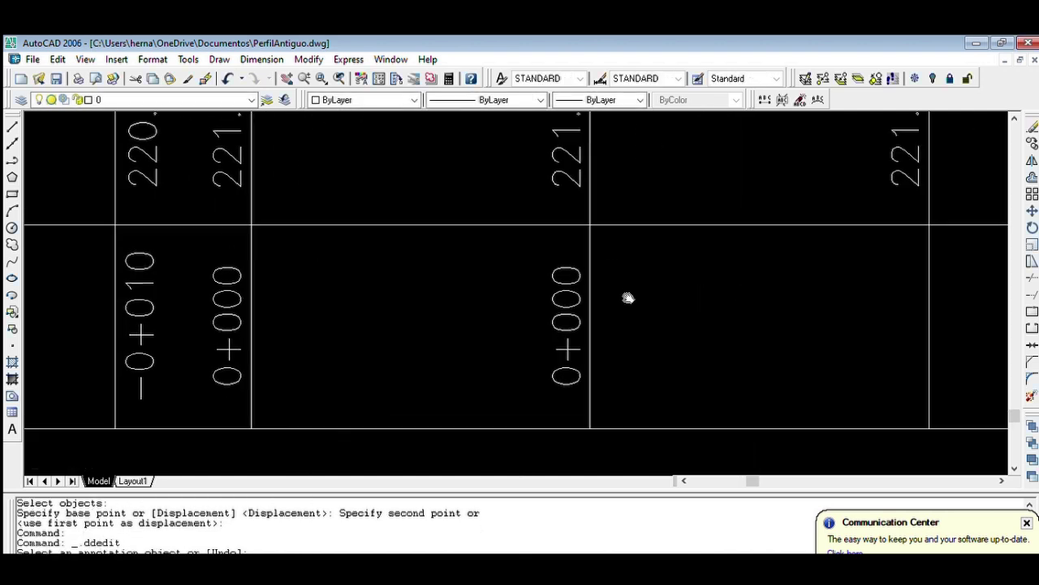
scroll(544, 303, "up", 4)
left_click(544, 303)
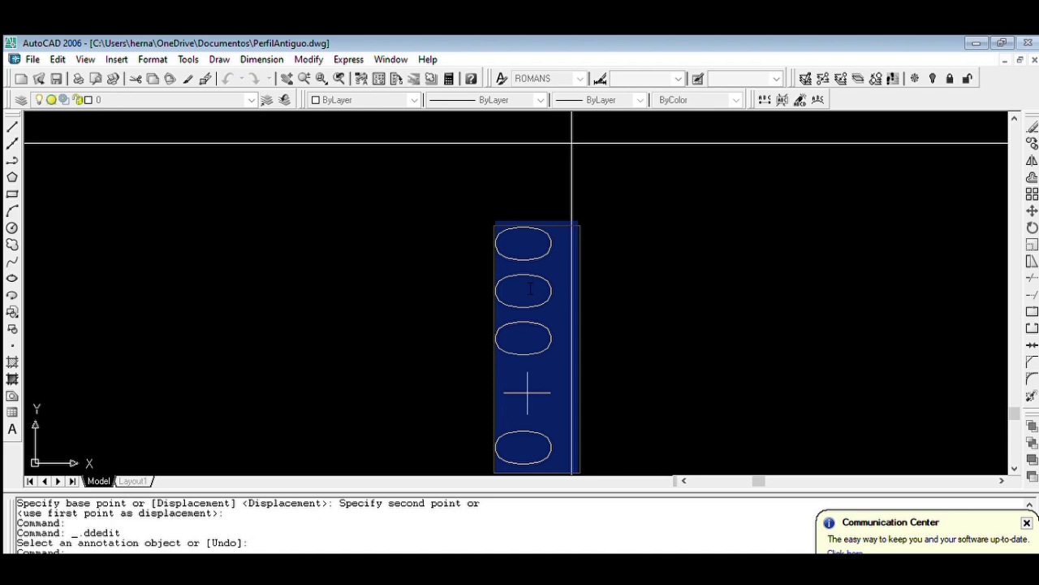
left_click_drag(543, 315, 543, 232)
type("25")
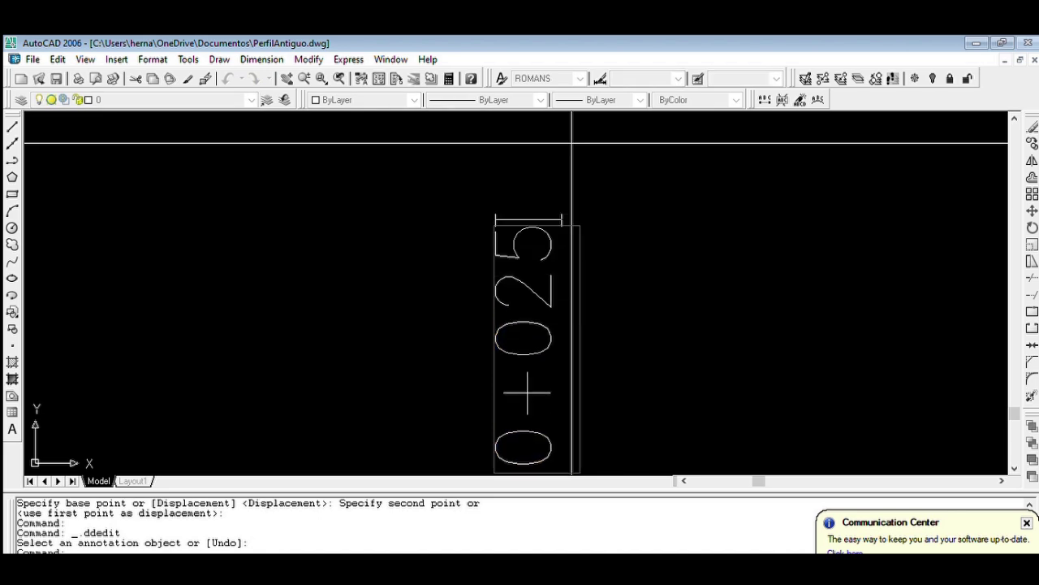
key("Return")
Copy all eight elevation labels, 220.79 through 221.89, from the original profile into the OPTIMIZED PROCESS table, aligning by the tables' upper-right corners.
scroll(510, 230, "down", 6)
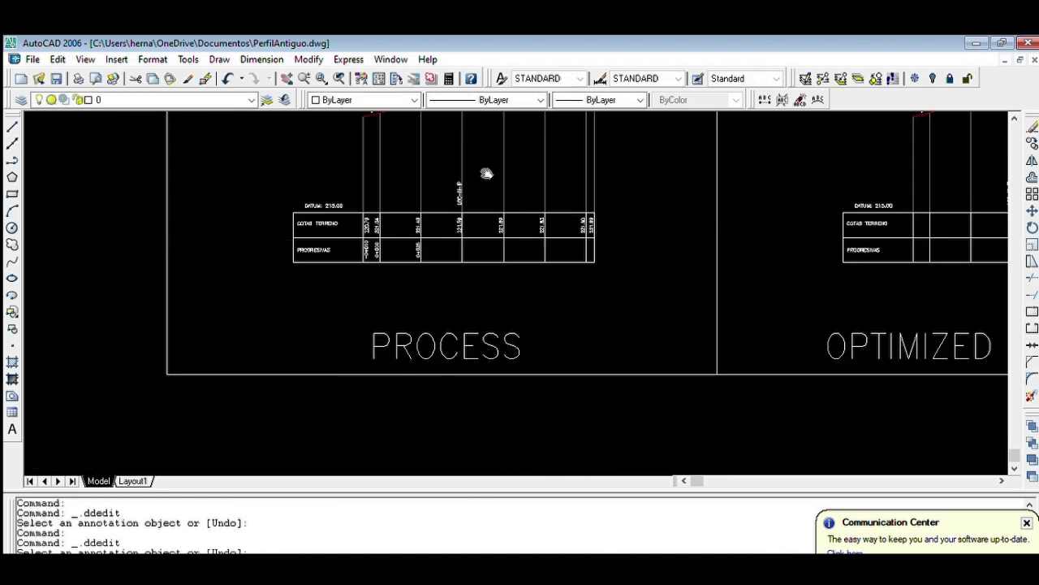
scroll(487, 174, "up", 1)
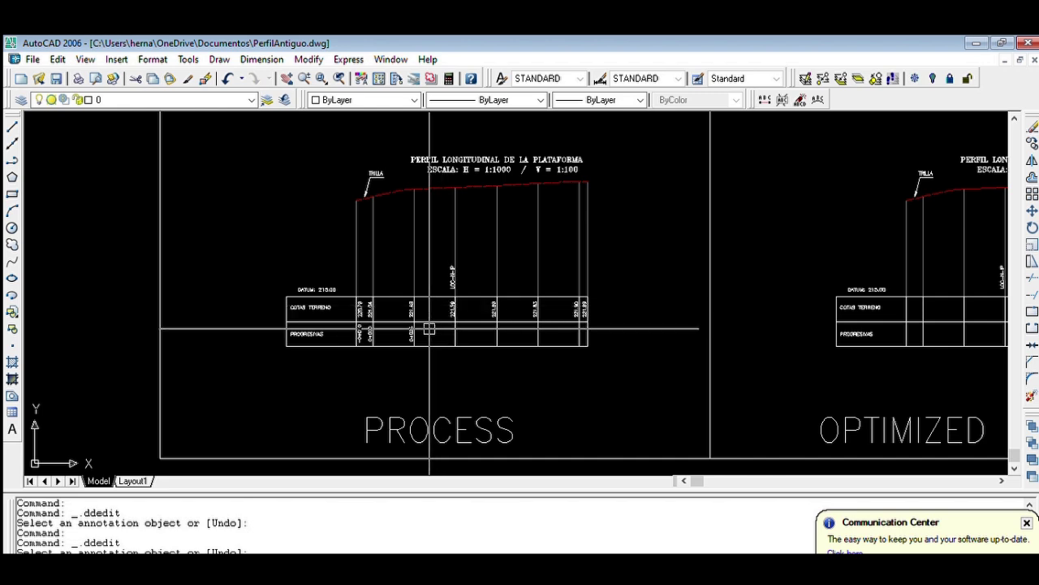
key("Return")
type("co")
key("Return")
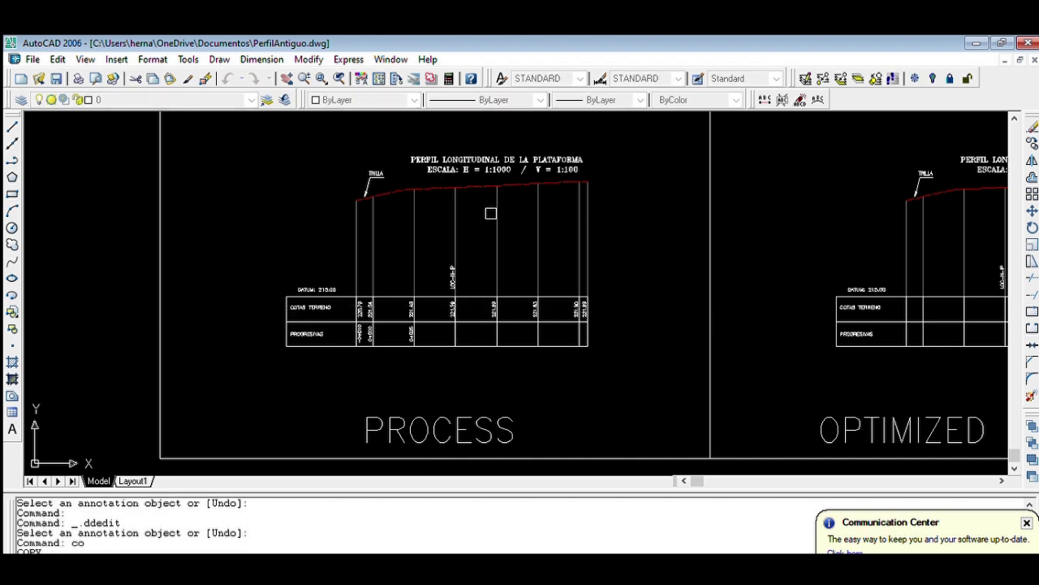
scroll(491, 213, "up", 6)
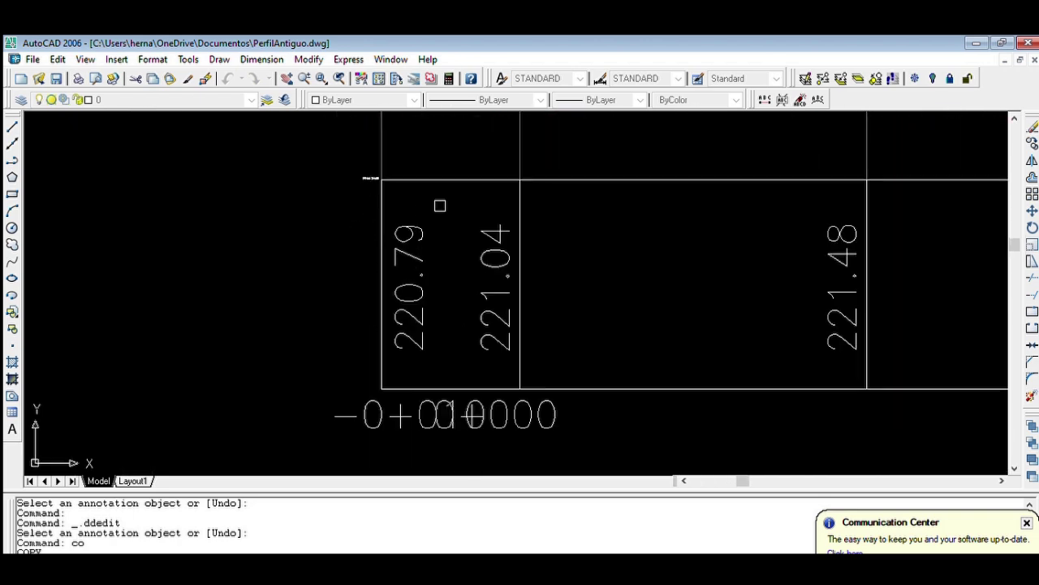
scroll(487, 195, "up", 2)
left_click(504, 192)
left_click(371, 327)
scroll(367, 321, "down", 6)
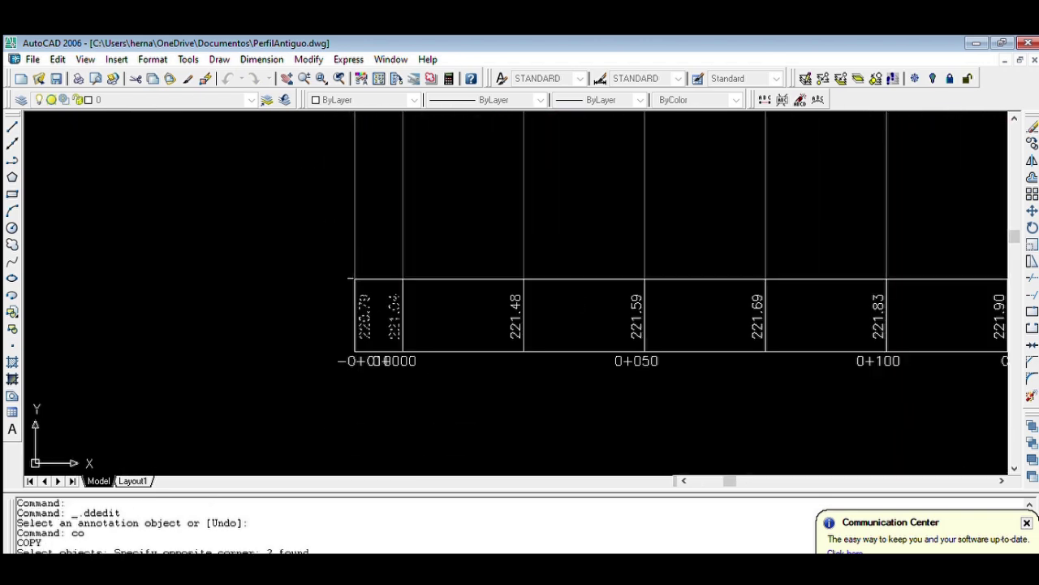
scroll(573, 303, "up", 5)
left_click(410, 306)
scroll(369, 299, "down", 6)
scroll(614, 288, "up", 4)
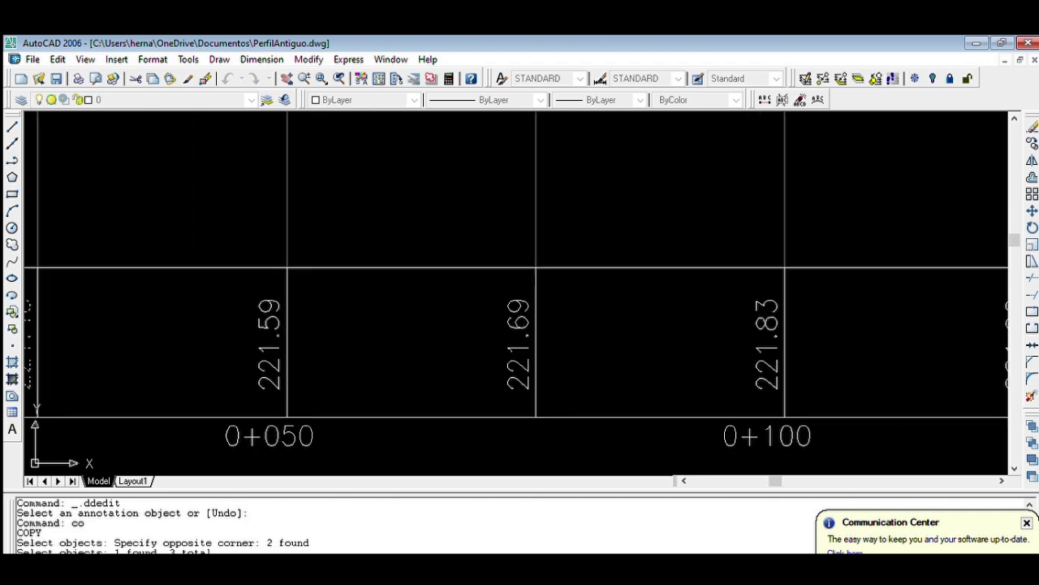
scroll(262, 302, "up", 3)
left_click(274, 283)
left_click(264, 278)
scroll(244, 309, "down", 4)
scroll(400, 308, "up", 3)
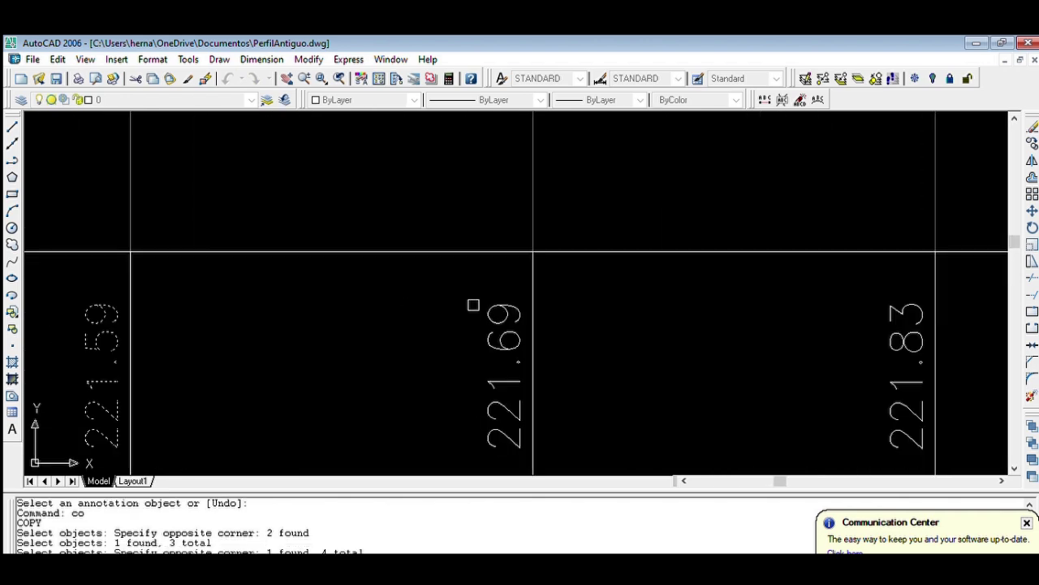
left_click(489, 309)
scroll(495, 309, "down", 4)
scroll(552, 244, "up", 3)
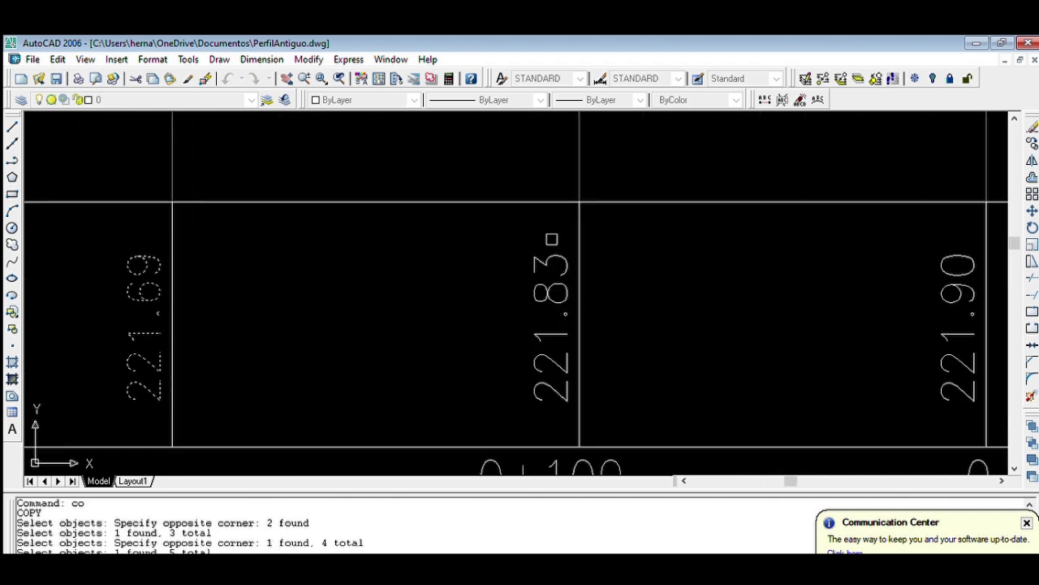
left_click(551, 239)
left_click(499, 306)
scroll(534, 297, "down", 4)
scroll(584, 309, "up", 4)
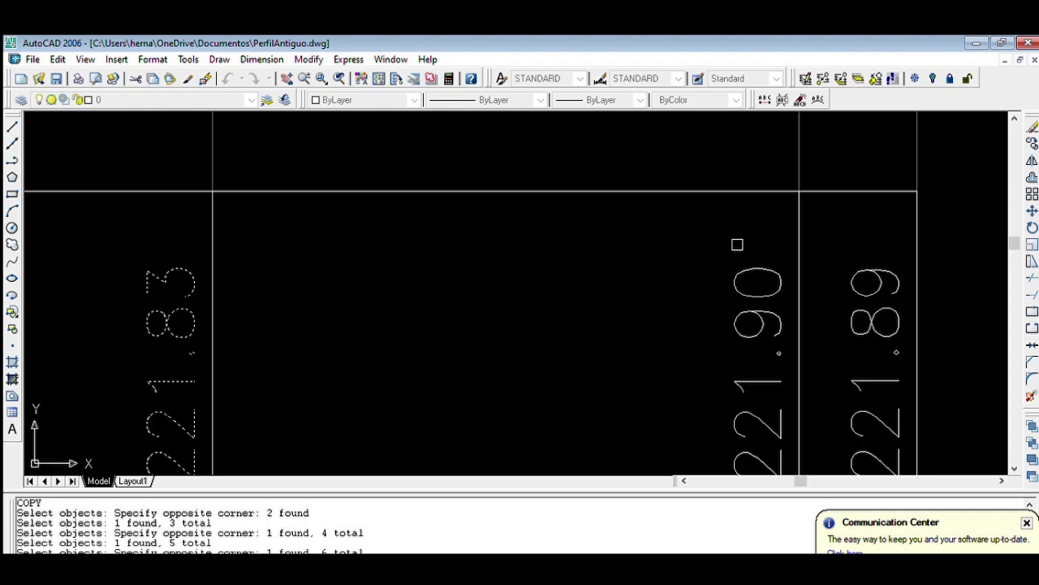
left_click(756, 244)
left_click(722, 290)
scroll(689, 278, "down", 4)
scroll(743, 269, "up", 4)
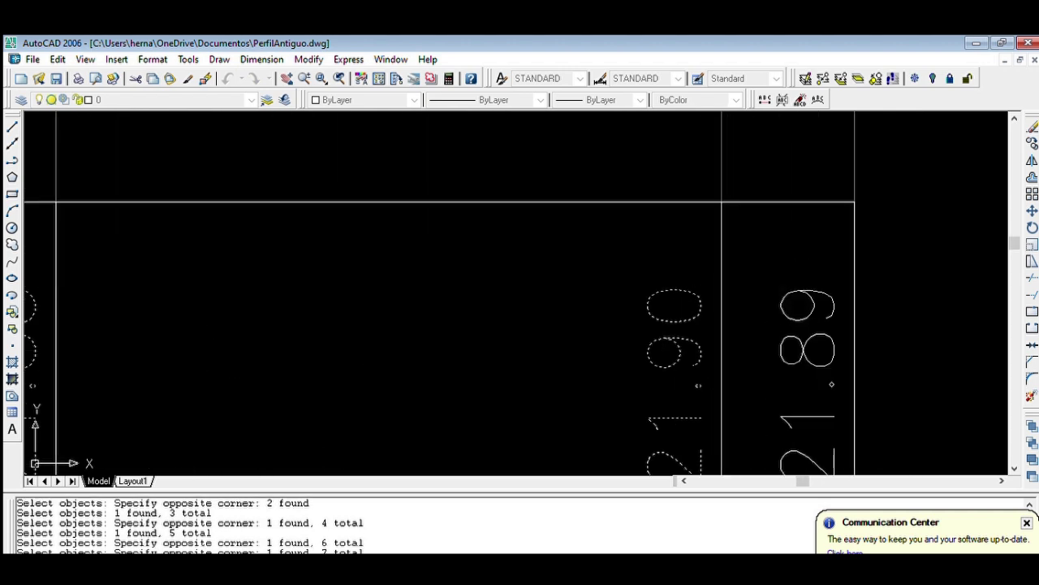
left_click(801, 269)
left_click(775, 307)
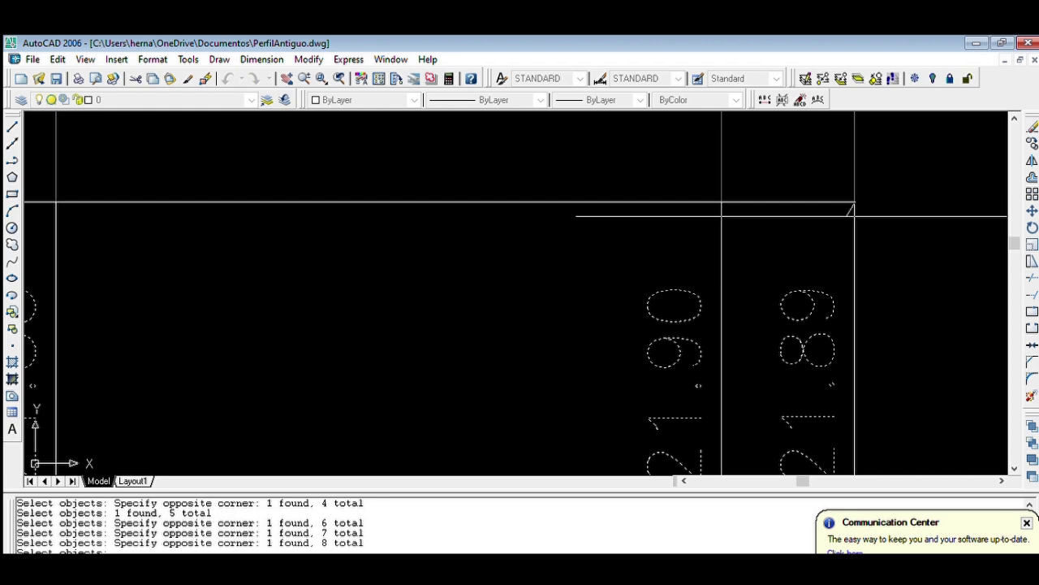
scroll(854, 202, "down", 6)
scroll(538, 329, "up", 8)
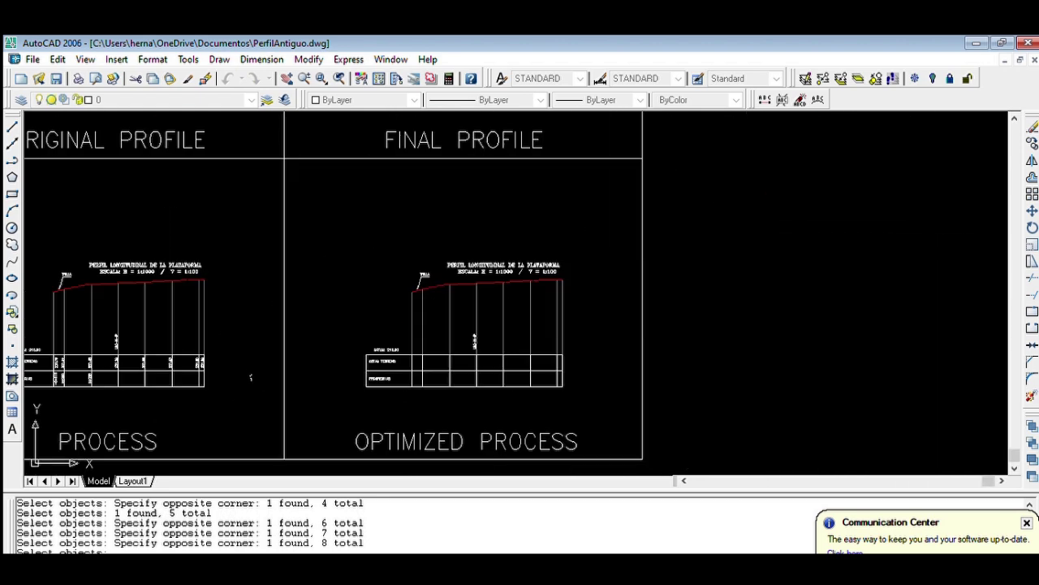
scroll(630, 309, "up", 3)
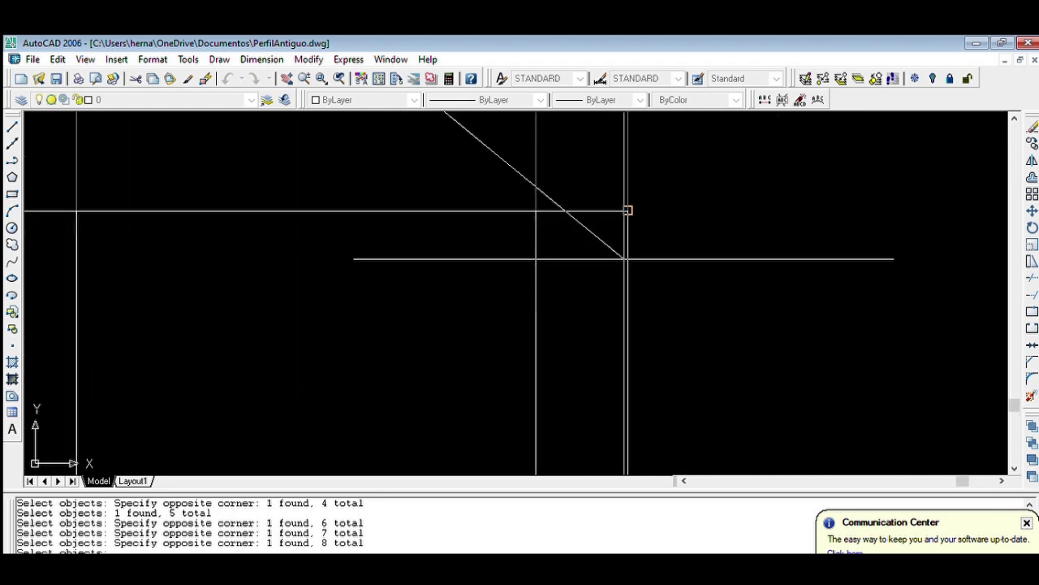
left_click(626, 257)
key("Return")
scroll(629, 252, "down", 8)
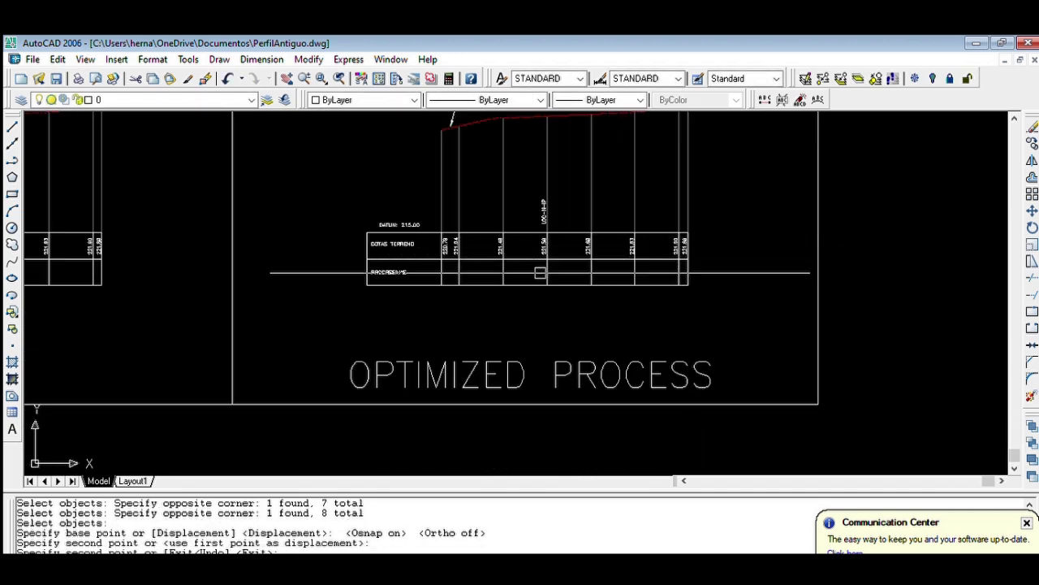
Run the PROGRESIVAS routine on the OPTIMIZED PROCESS table, with start and end points at the midpoints of the PROGRESIVAS row's first and last station lines.
scroll(596, 332, "up", 2)
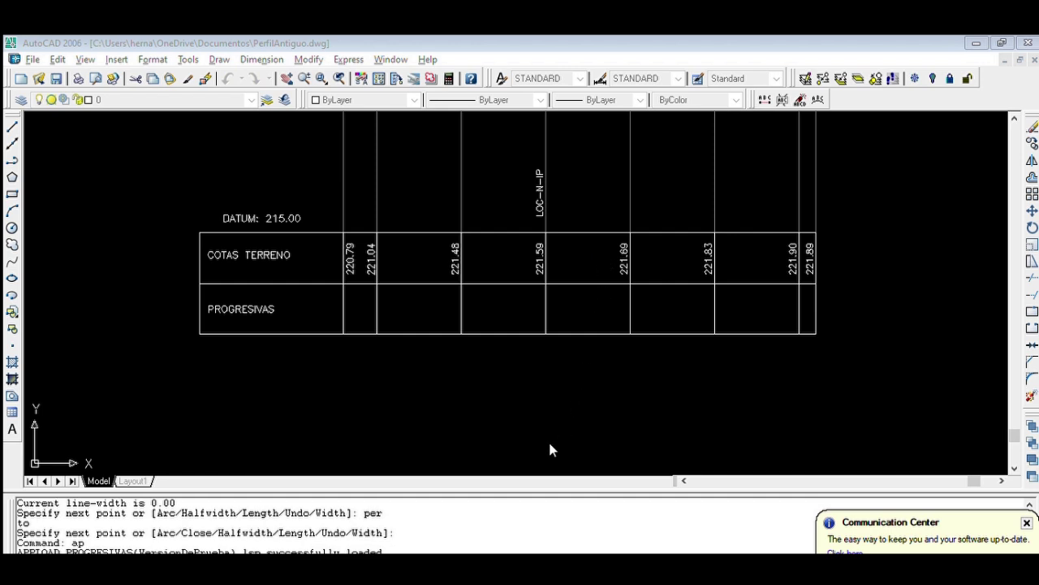
scroll(345, 296, "up", 3)
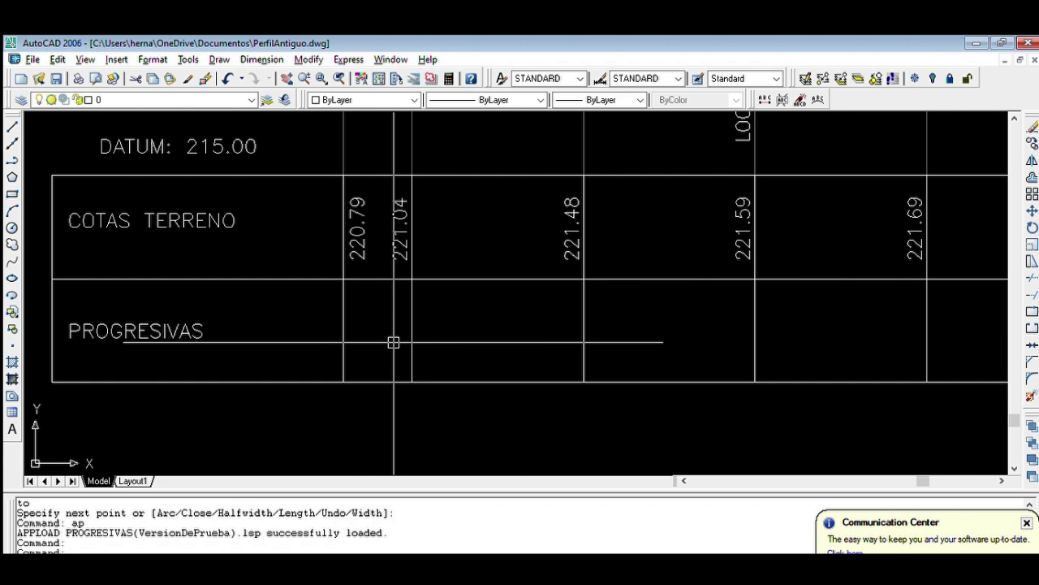
type("progresivas")
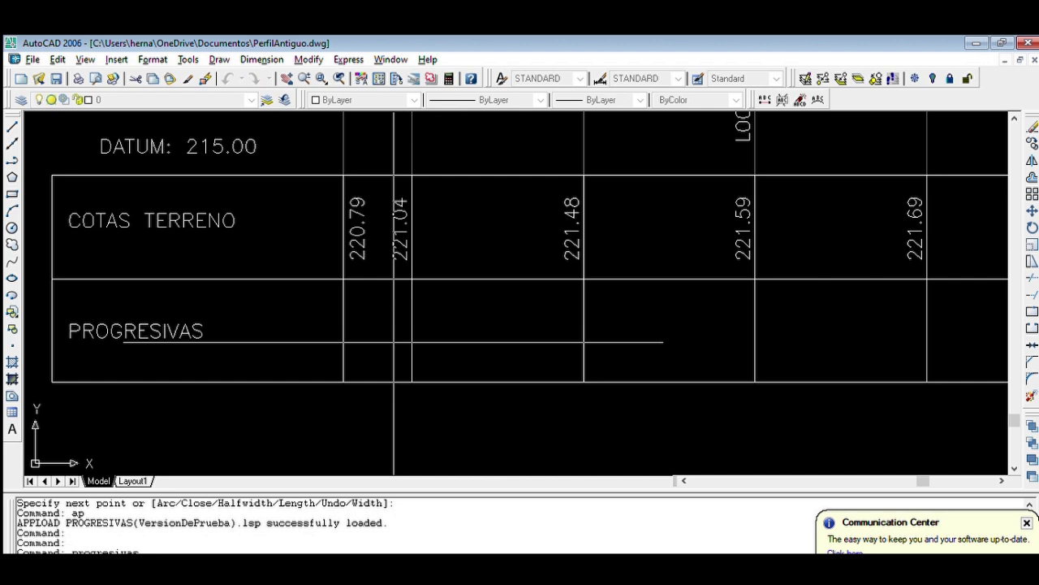
key("Return")
scroll(369, 322, "up", 2)
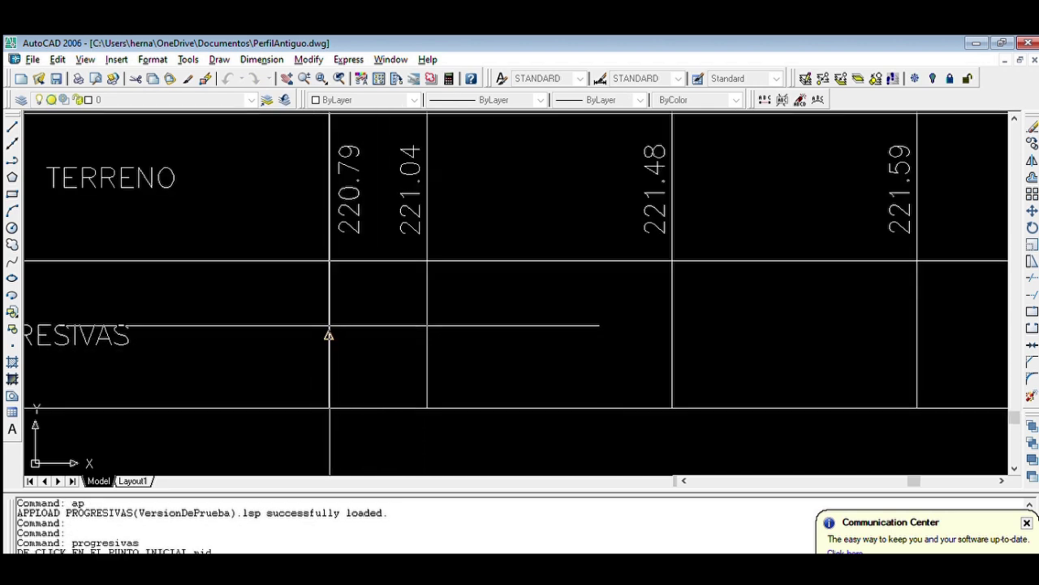
type("mid")
key("Return")
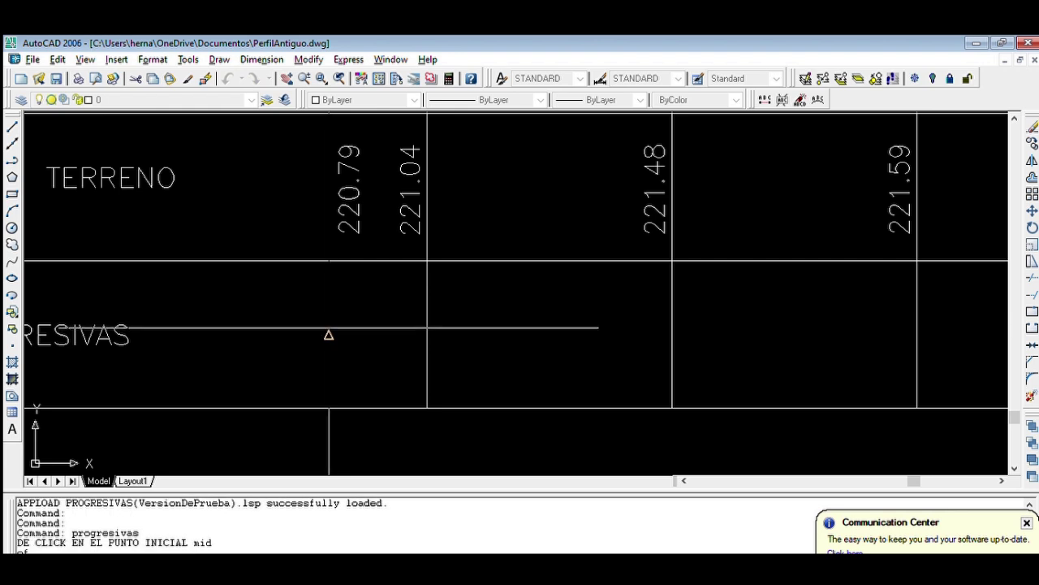
left_click(329, 335)
scroll(487, 325, "down", 5)
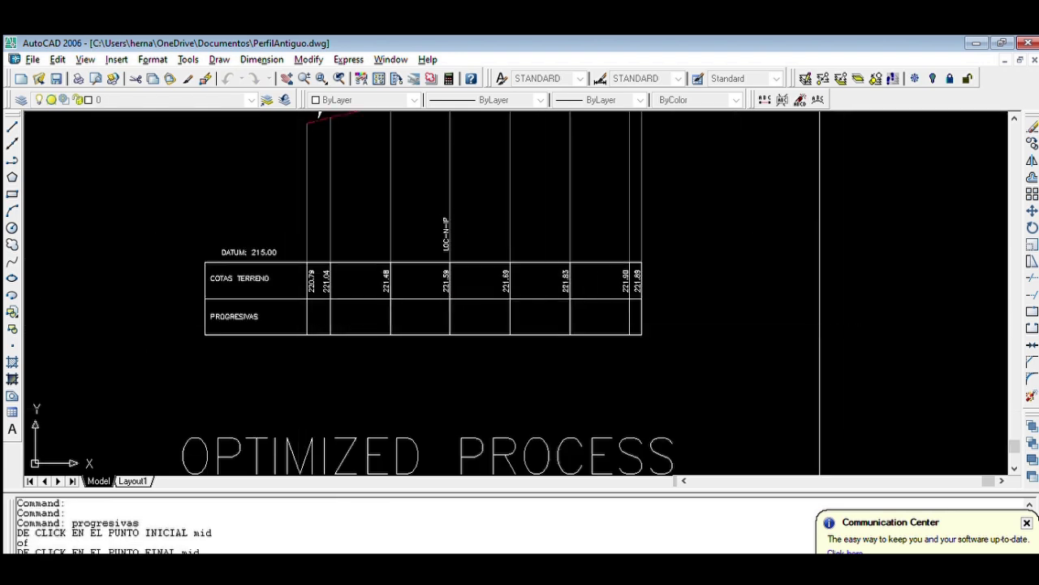
scroll(695, 293, "up", 6)
type("mid")
key("Return")
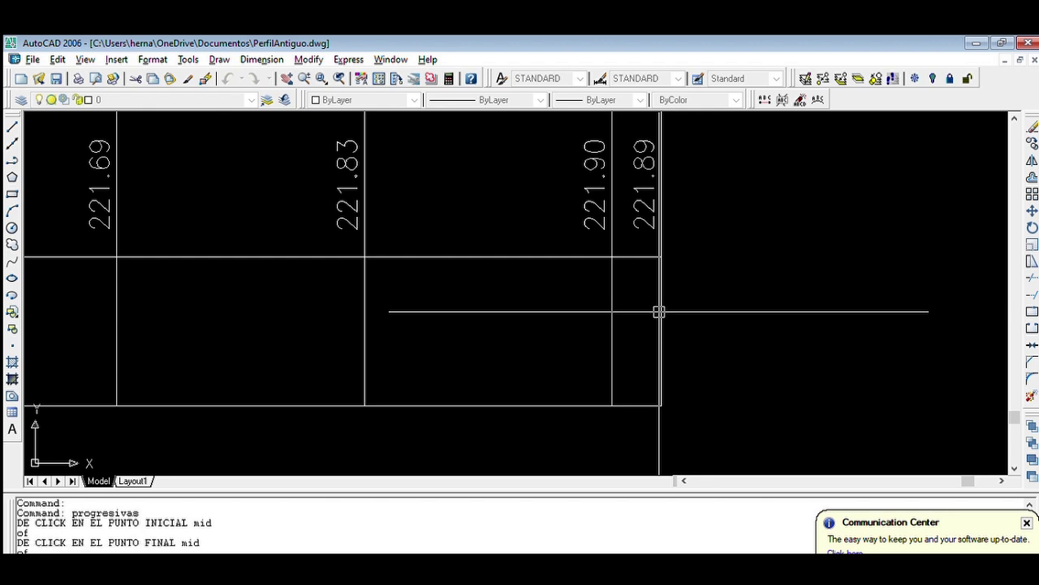
left_click(659, 311)
Generate the station labels with object snap off, a spacing of 25 and a starting station of -10.
key("F3")
type("25")
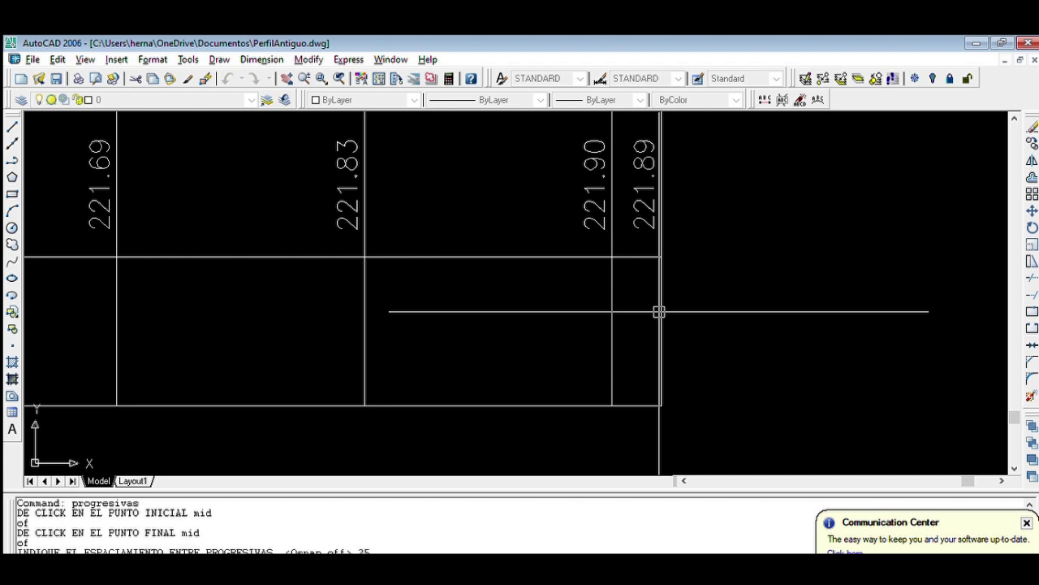
key("Return")
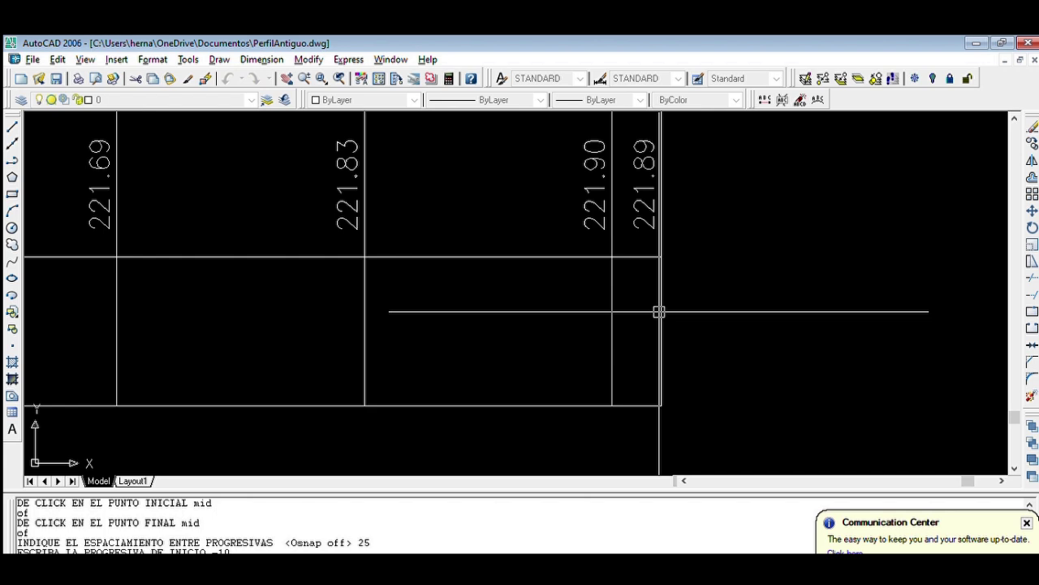
type("-10")
key("Return")
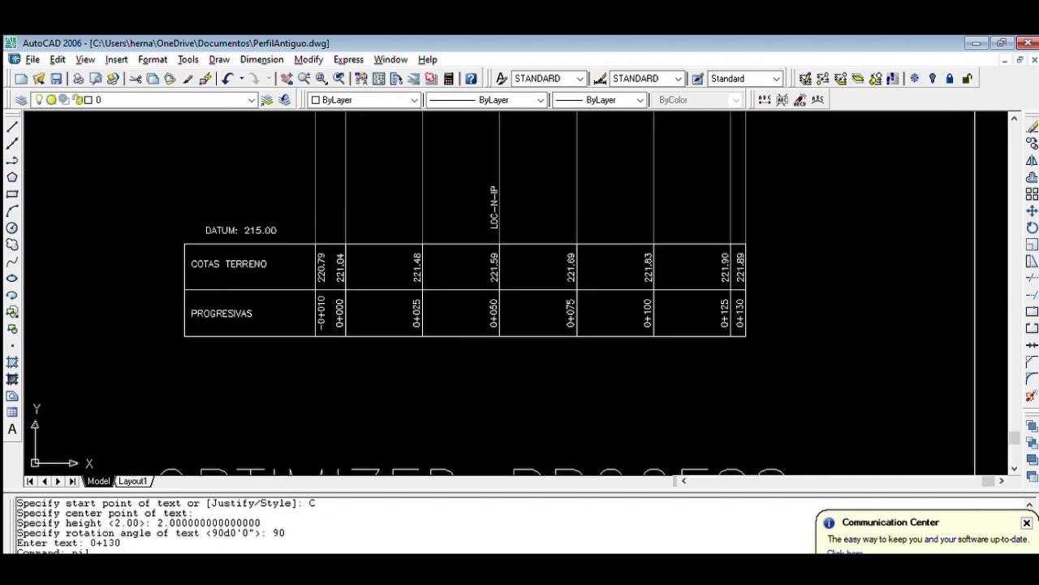
Examine the station and elevation labels in the OPTIMIZED PROCESS table and the profile above it.
scroll(514, 298, "up", 2)
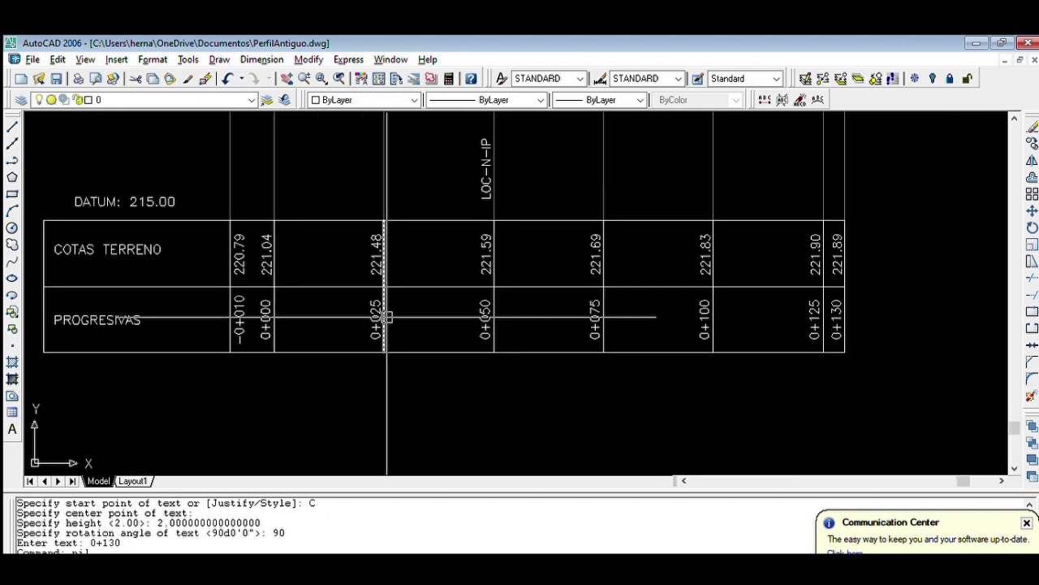
type("p")
key("Return")
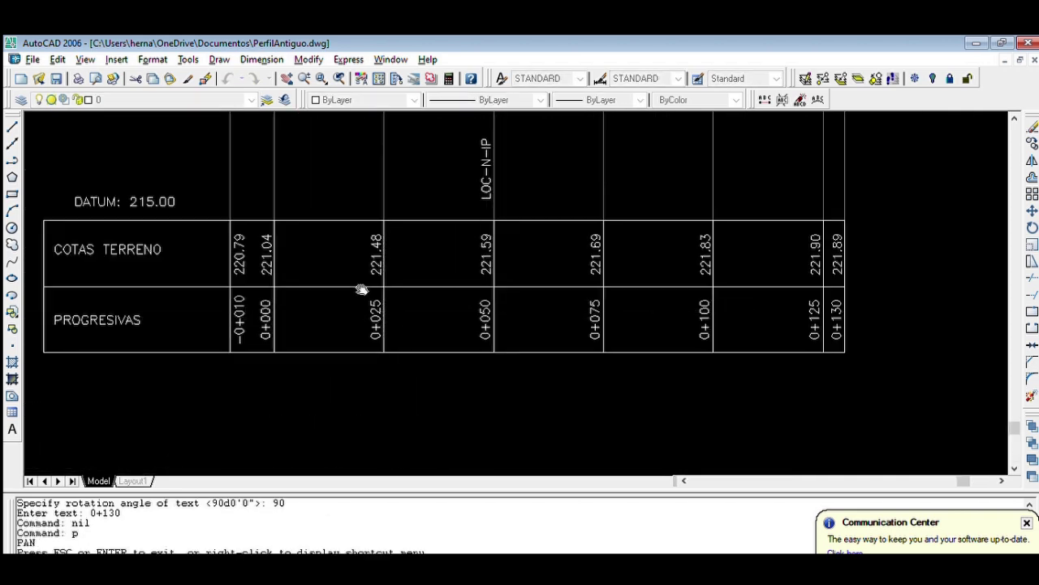
scroll(322, 236, "down", 4)
scroll(280, 228, "up", 6)
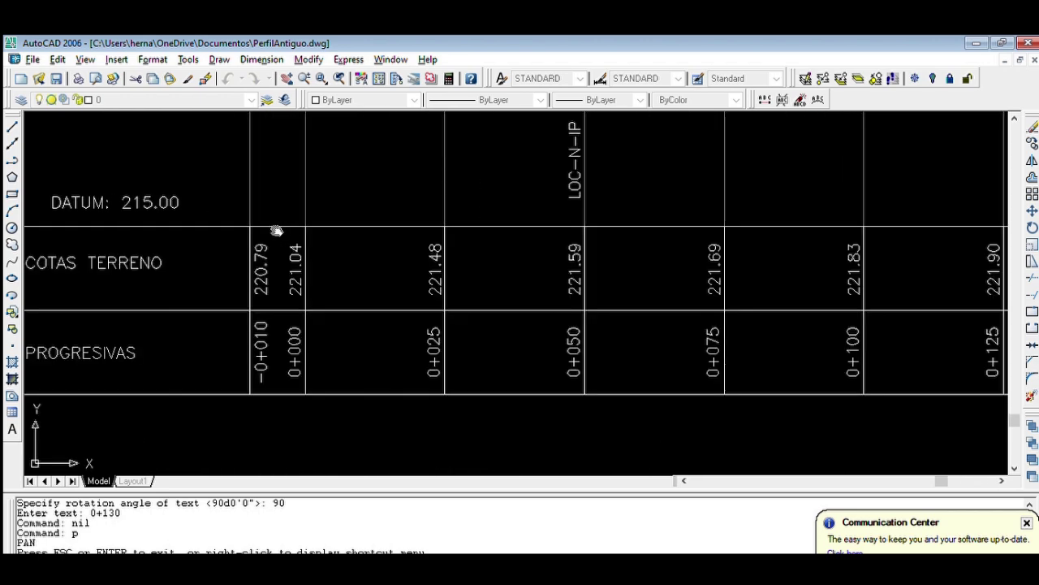
scroll(692, 244, "down", 4)
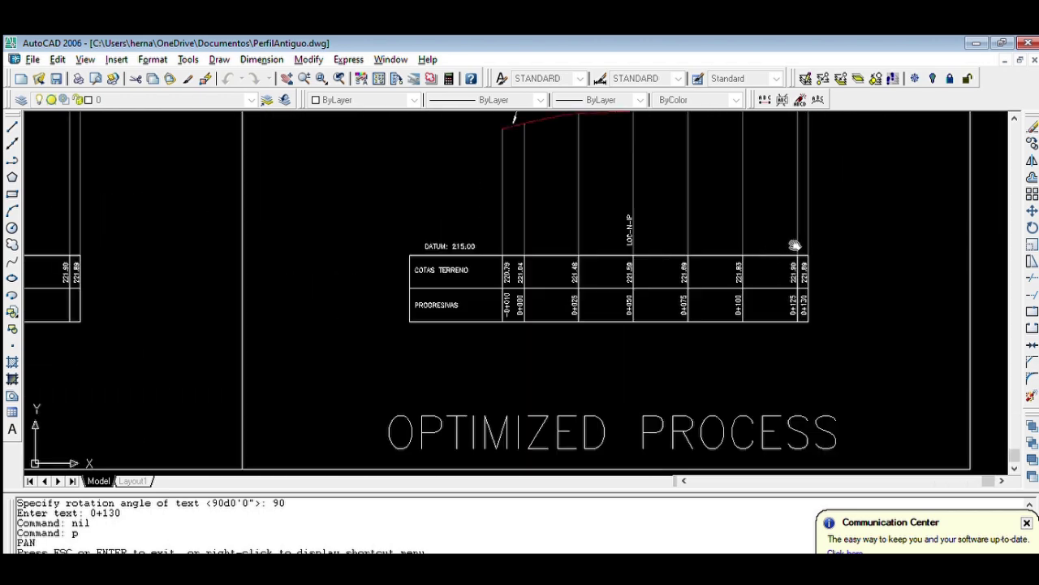
left_click_drag(572, 254, 436, 334)
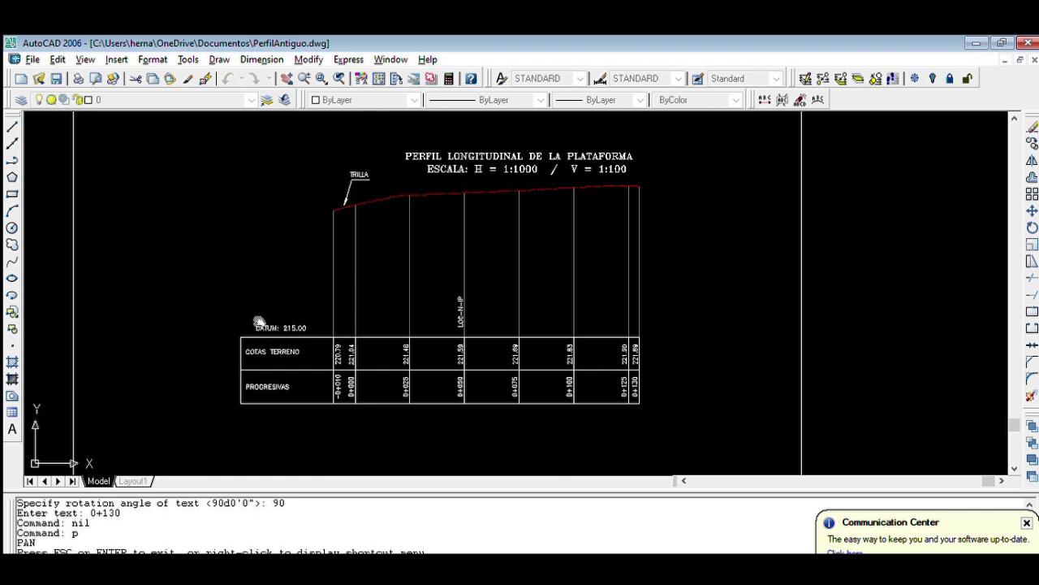
key("Escape")
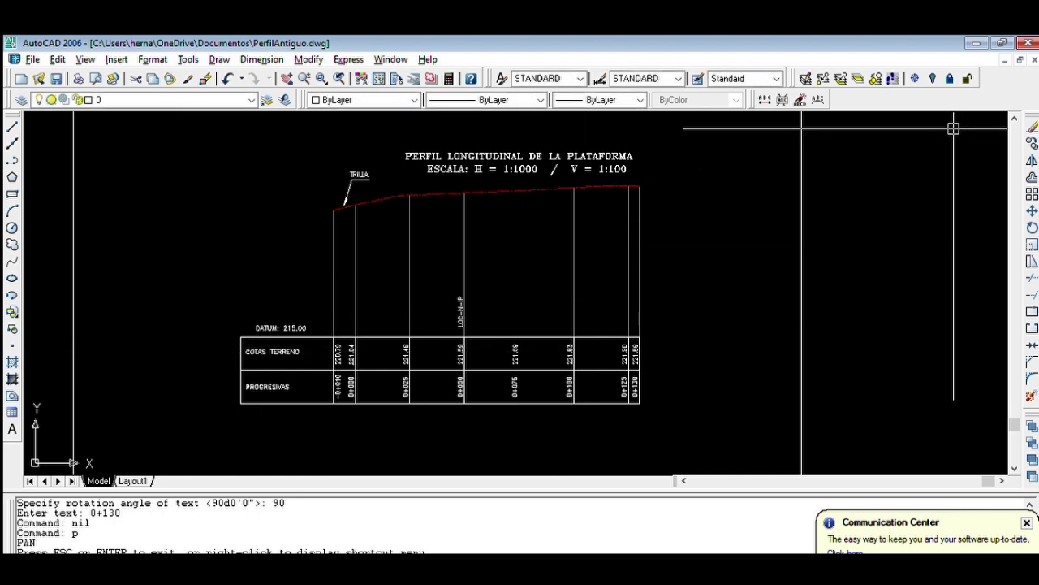